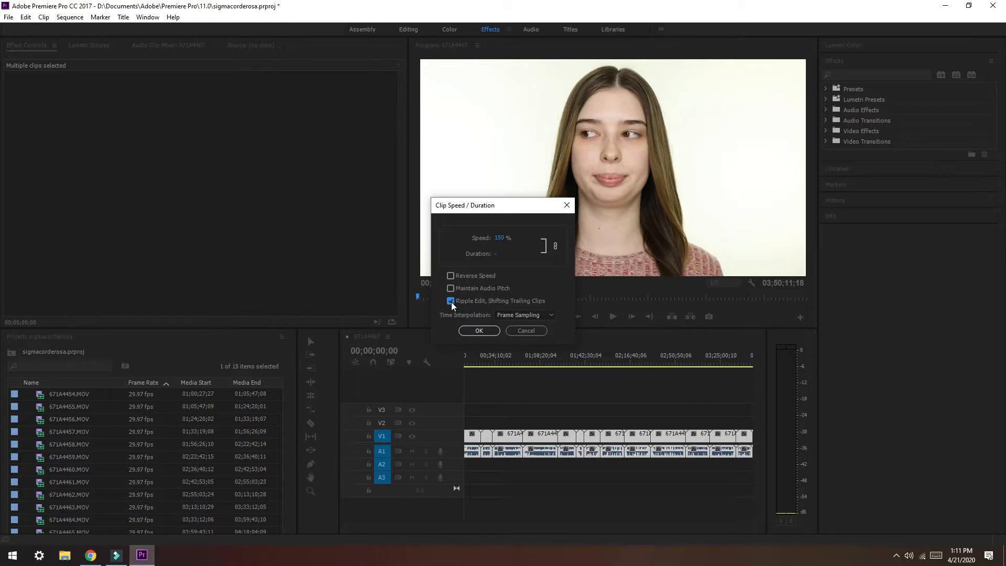
# - Apply a speed of 150% to the selected clips, with ripple edit shifting the trailing clips
pyautogui.click(478, 330)
# - In Lumetri Color's Basic Correction, set Contrast and Whites to 10 for the first clip in the timeline
pyautogui.doubleClick(467, 452)
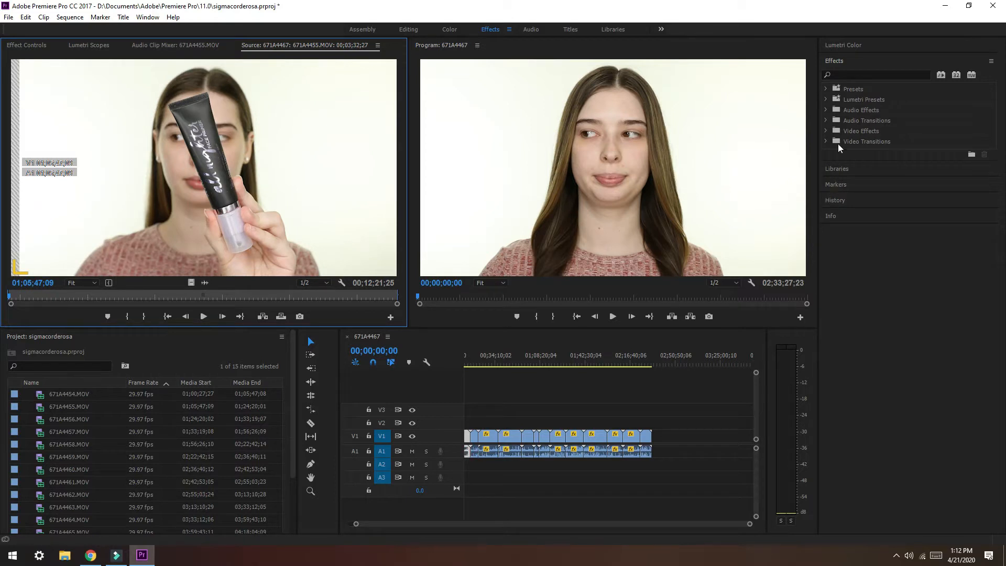
pyautogui.click(844, 45)
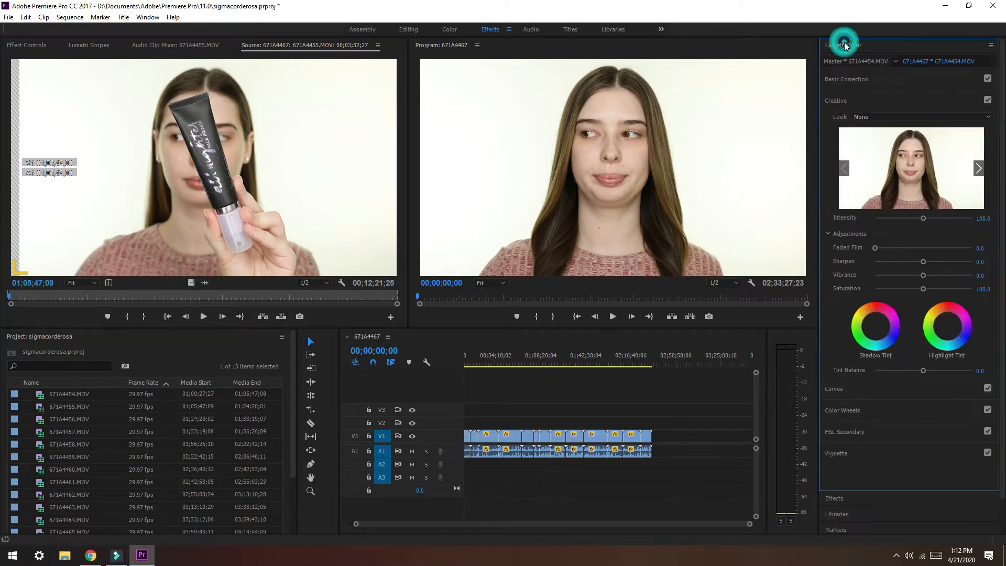
pyautogui.click(856, 79)
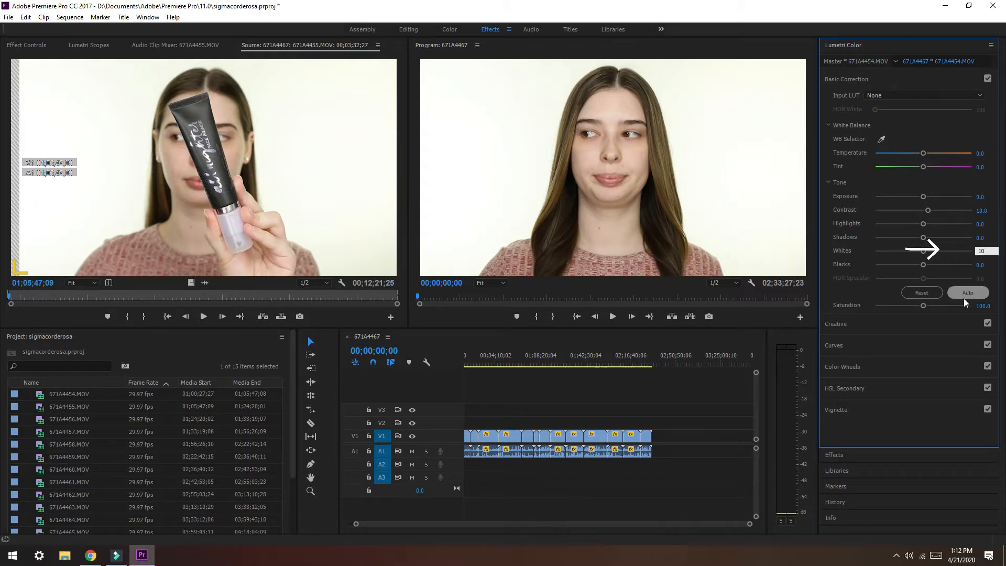
# - In the Creative adjustments of Lumetri Color, set Sharpen and Vibrance to 10 for the first clip
pyautogui.click(932, 324)
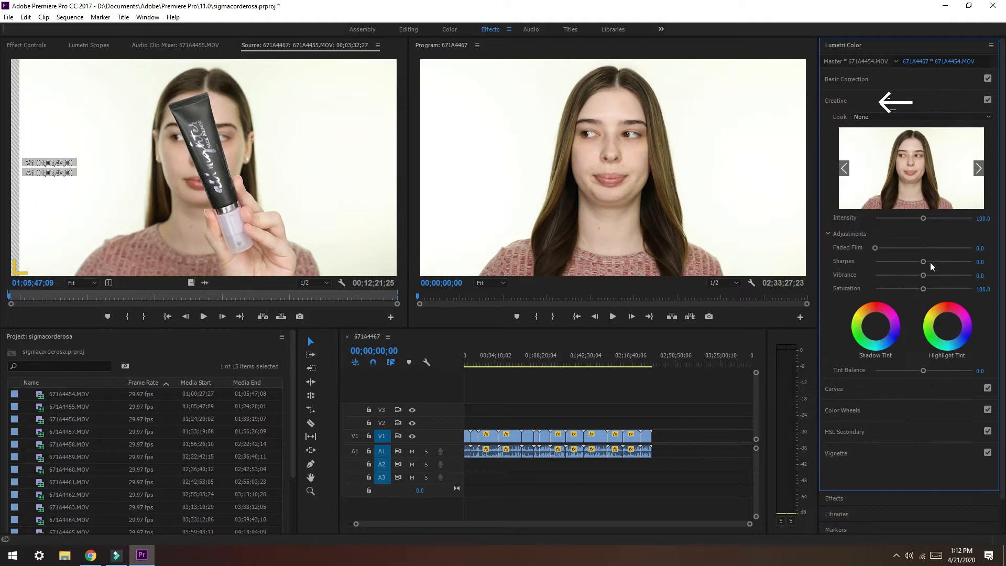
pyautogui.click(980, 275)
pyautogui.write('10')
pyautogui.press('Return')
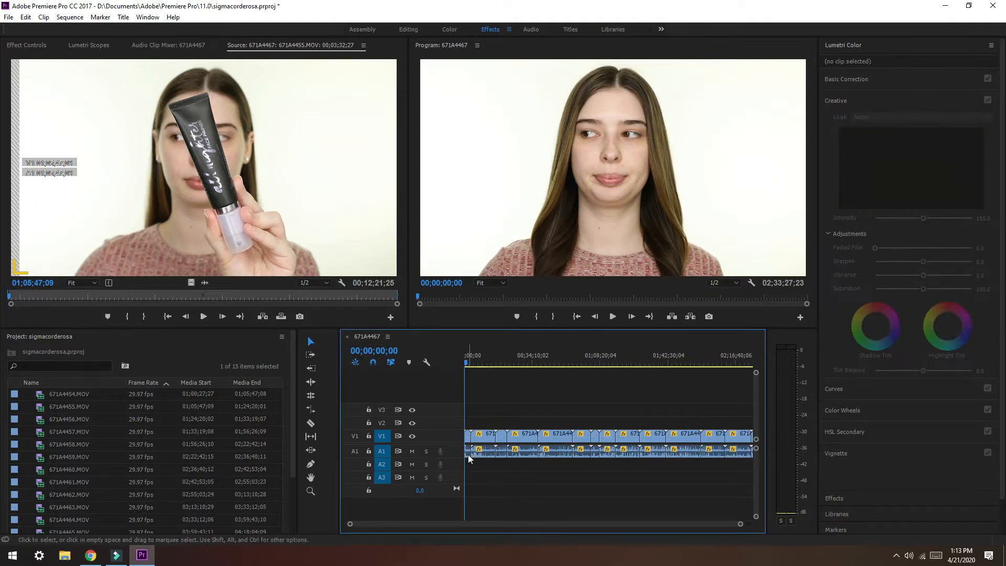
# - Copy the first clip and paste its Lumetri Color effect onto all clips in the timeline
pyautogui.doubleClick(467, 453)
pyautogui.rightClick(468, 454)
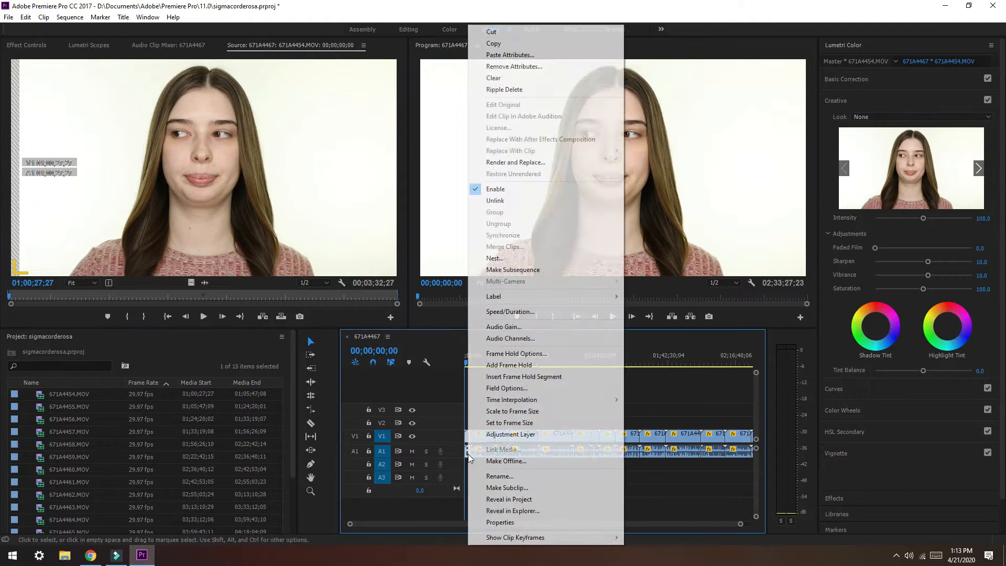
pyautogui.click(501, 47)
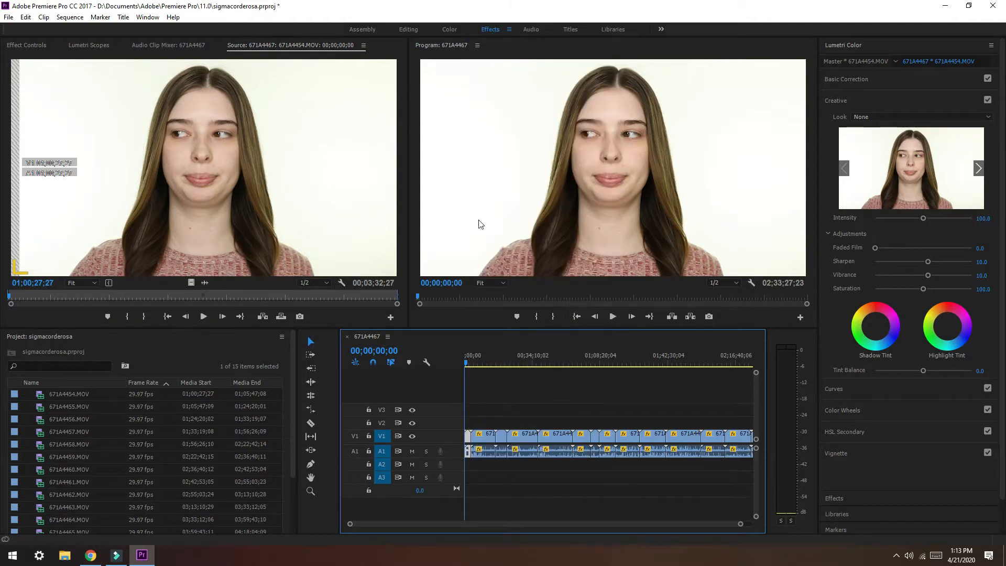
pyautogui.moveTo(493, 483); pyautogui.dragTo(791, 398)
pyautogui.rightClick(710, 442)
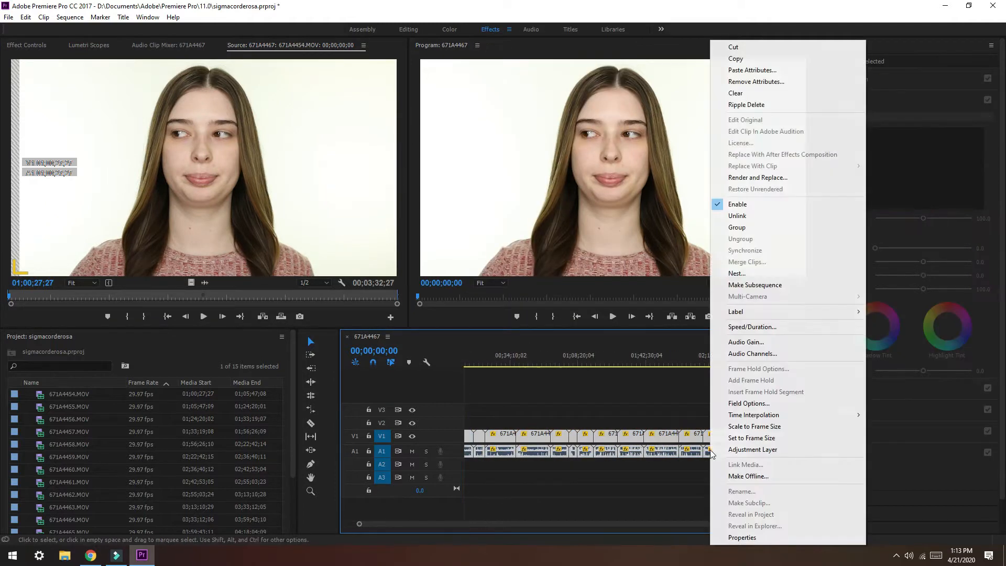
pyautogui.click(728, 71)
pyautogui.click(442, 218)
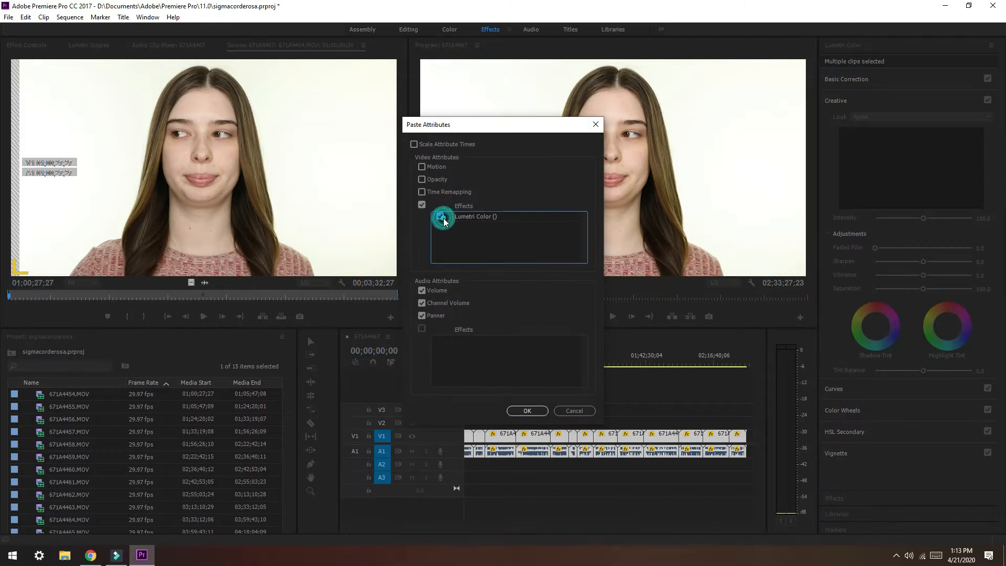
pyautogui.click(516, 409)
# - Search the effects for "fast color corrector" and apply Fast Color Corrector to the first clip
pyautogui.click(470, 438)
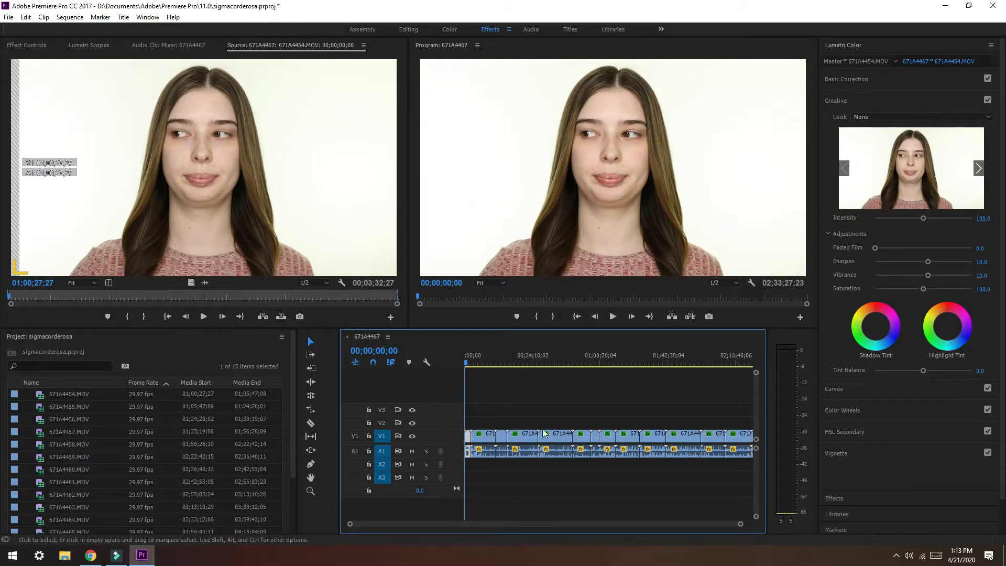
pyautogui.click(834, 496)
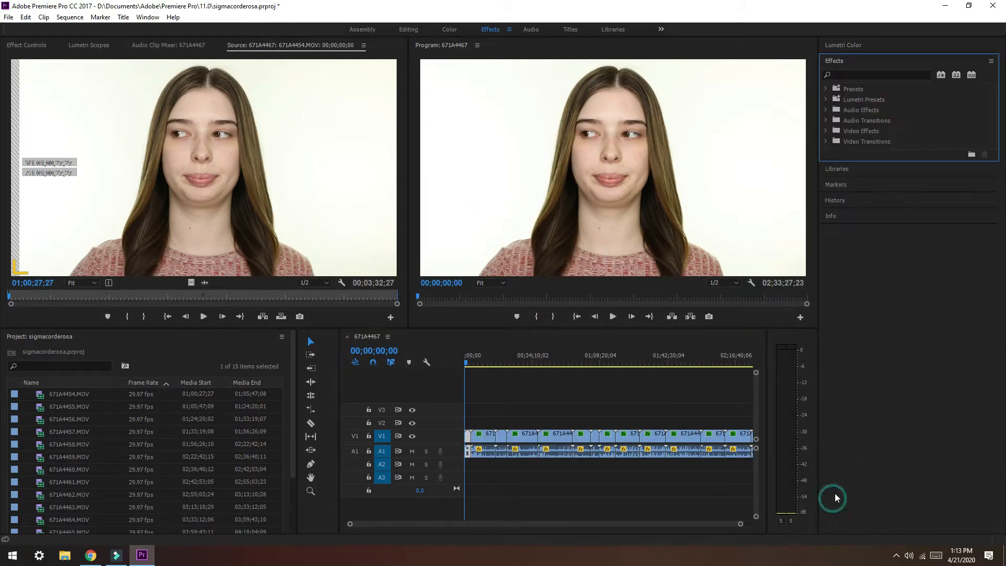
pyautogui.click(872, 74)
pyautogui.write('fast ')
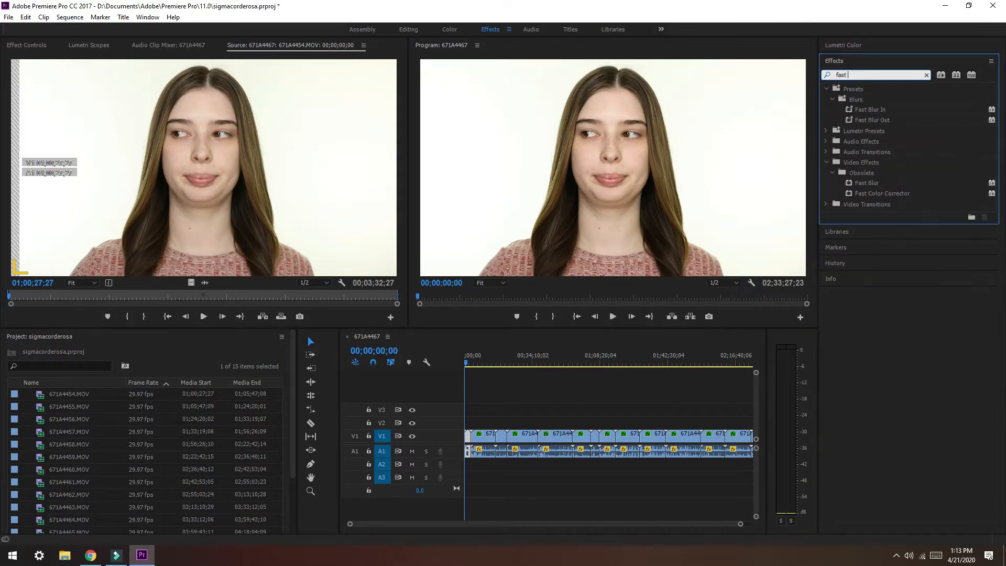
pyautogui.write('color corrector')
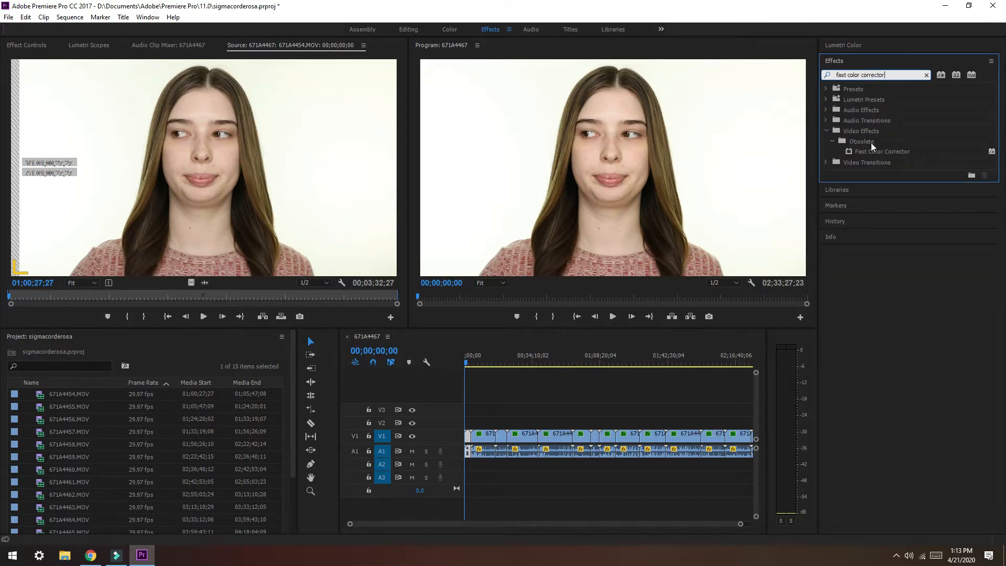
pyautogui.click(870, 152)
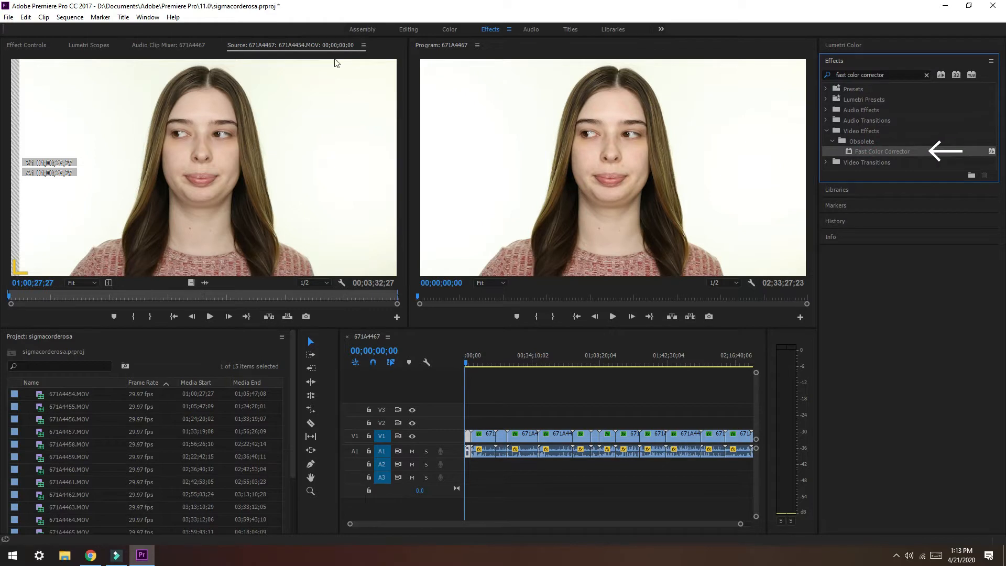
pyautogui.click(41, 50)
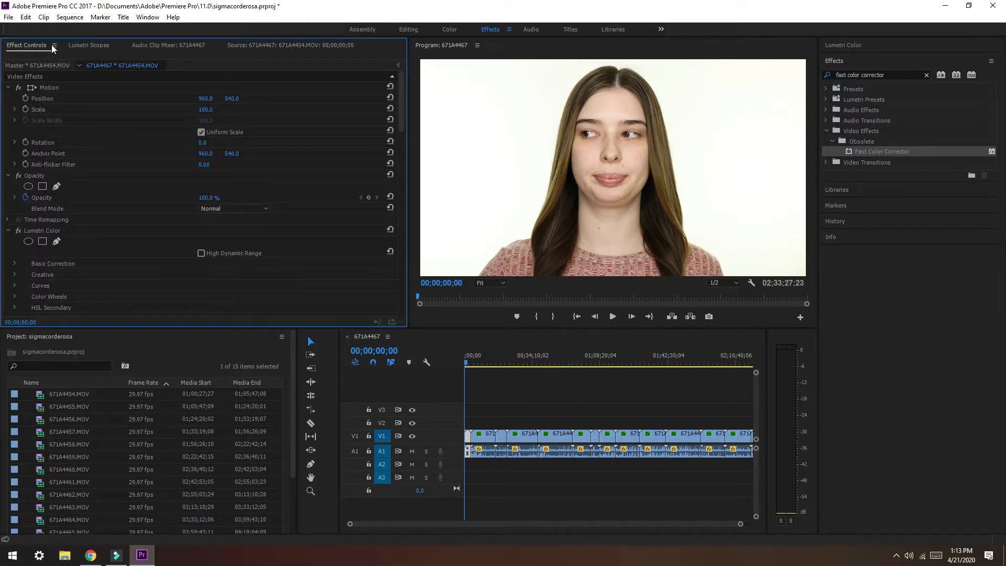
# - Set the Fast Color Corrector's White Level by sampling the white background just above the woman's head
pyautogui.moveTo(400, 83); pyautogui.dragTo(388, 152)
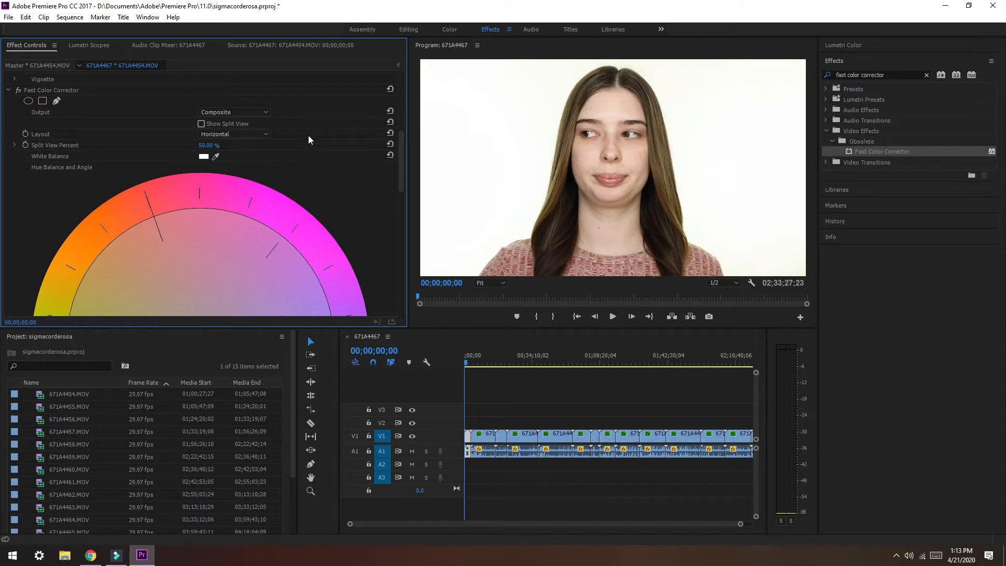
pyautogui.moveTo(399, 135); pyautogui.dragTo(400, 235)
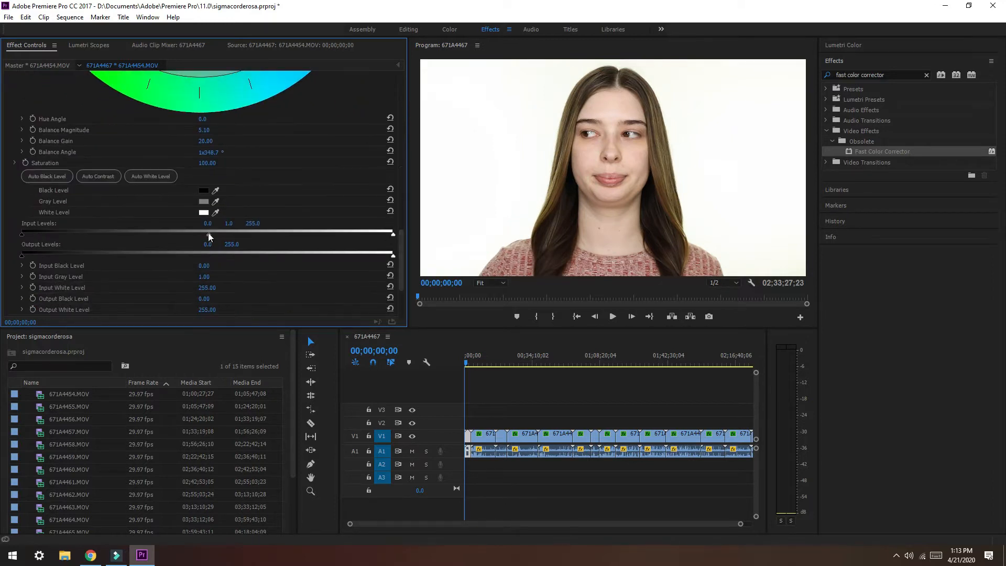
pyautogui.click(215, 212)
pyautogui.click(583, 67)
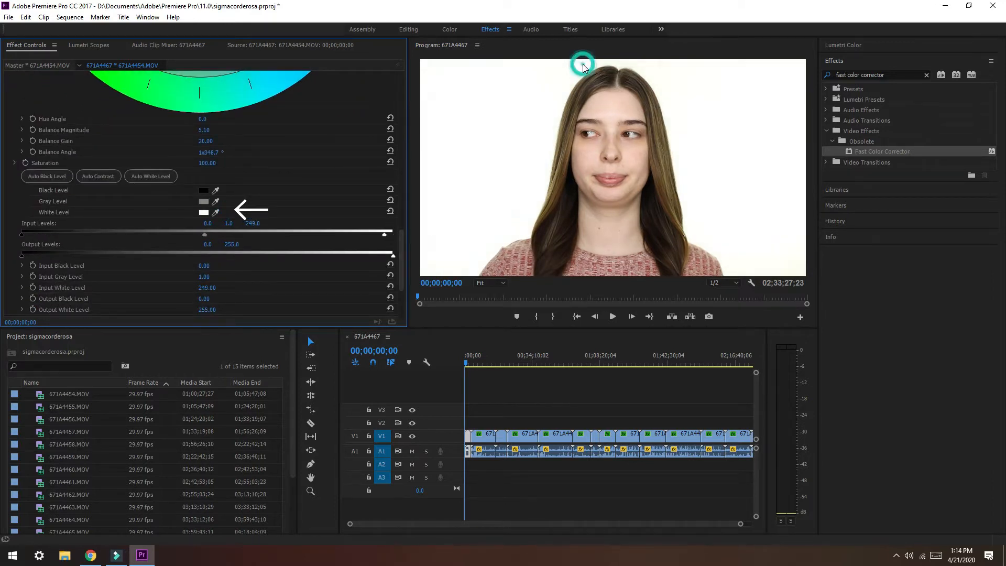
# - Copy the first clip again and paste its Fast Color Corrector effect onto all clips in the timeline
pyautogui.rightClick(468, 434)
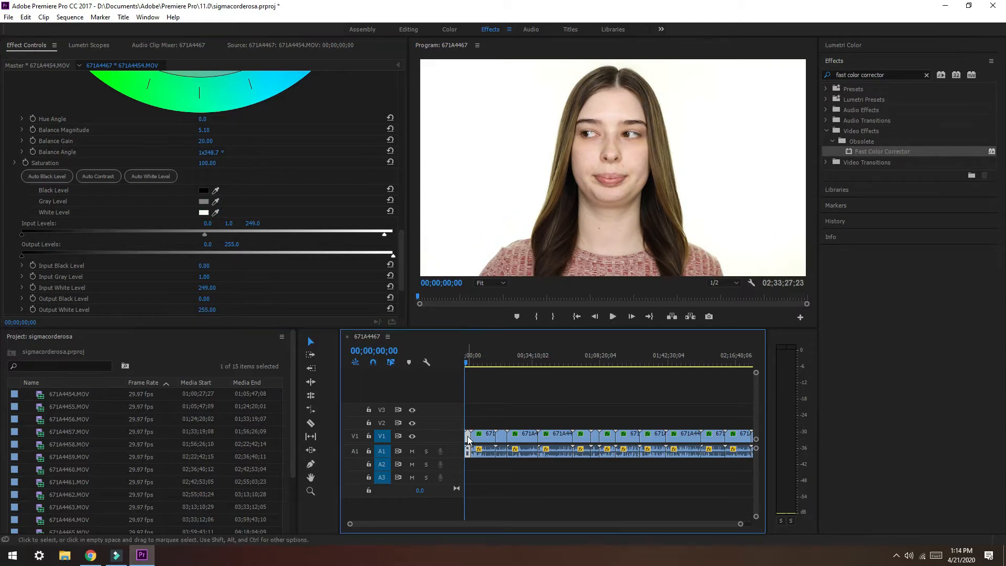
pyautogui.click(506, 44)
pyautogui.moveTo(476, 470); pyautogui.dragTo(776, 392)
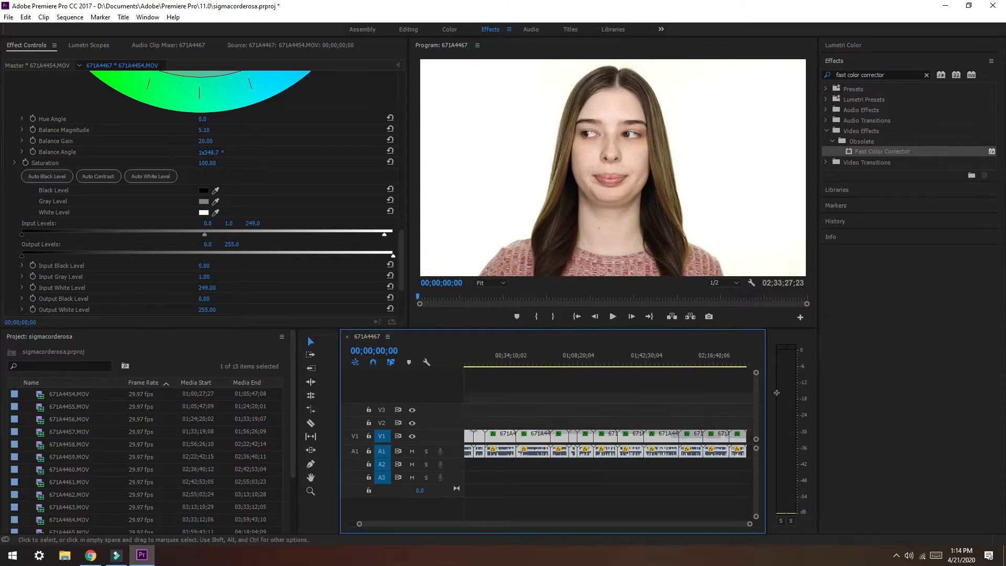
pyautogui.rightClick(587, 439)
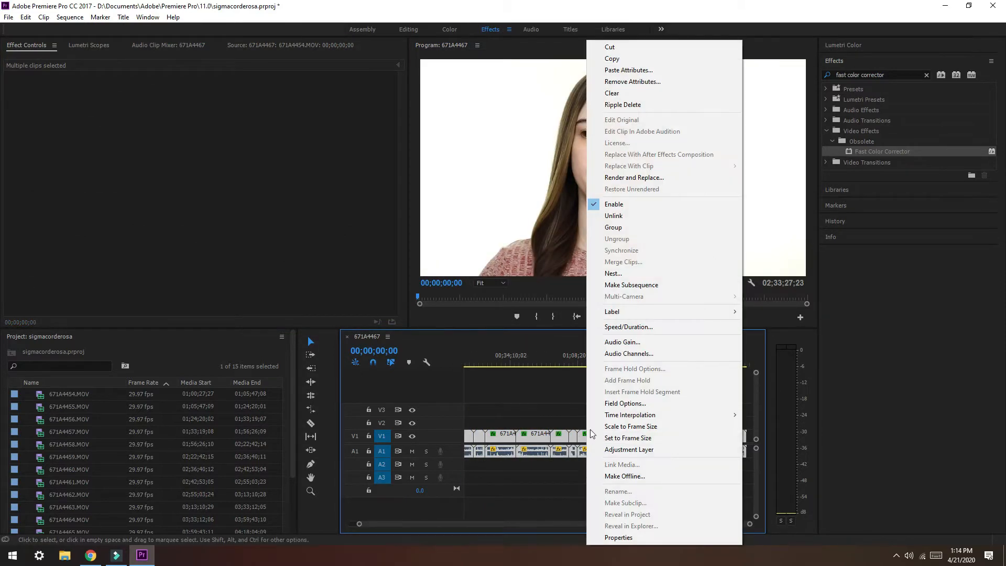
pyautogui.click(623, 73)
pyautogui.click(443, 216)
pyautogui.click(527, 410)
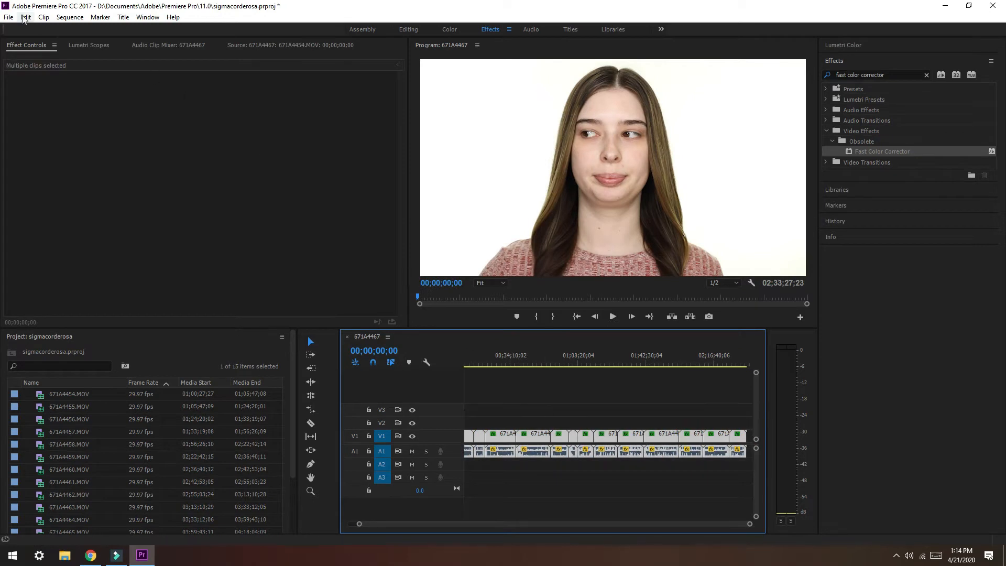
# - Export the sequence as H.264 video named sigmacorderosa2.mp4, without audio
pyautogui.click(8, 17)
pyautogui.click(78, 309)
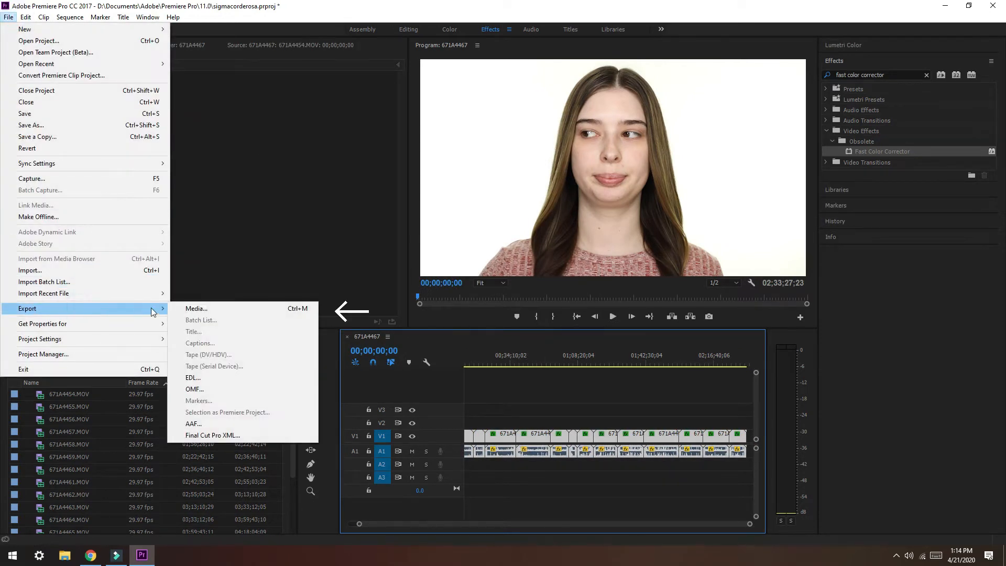
pyautogui.click(191, 308)
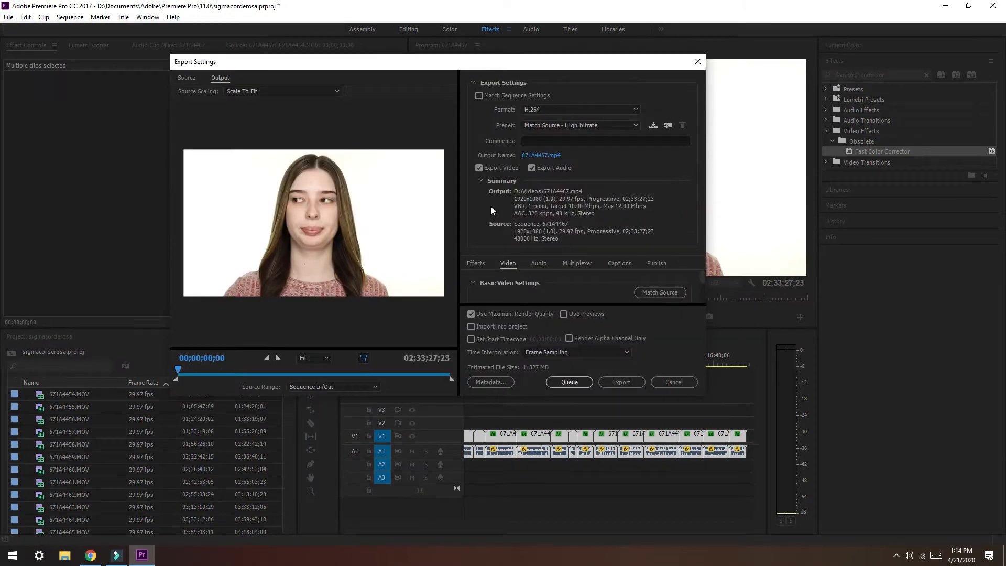
pyautogui.click(531, 168)
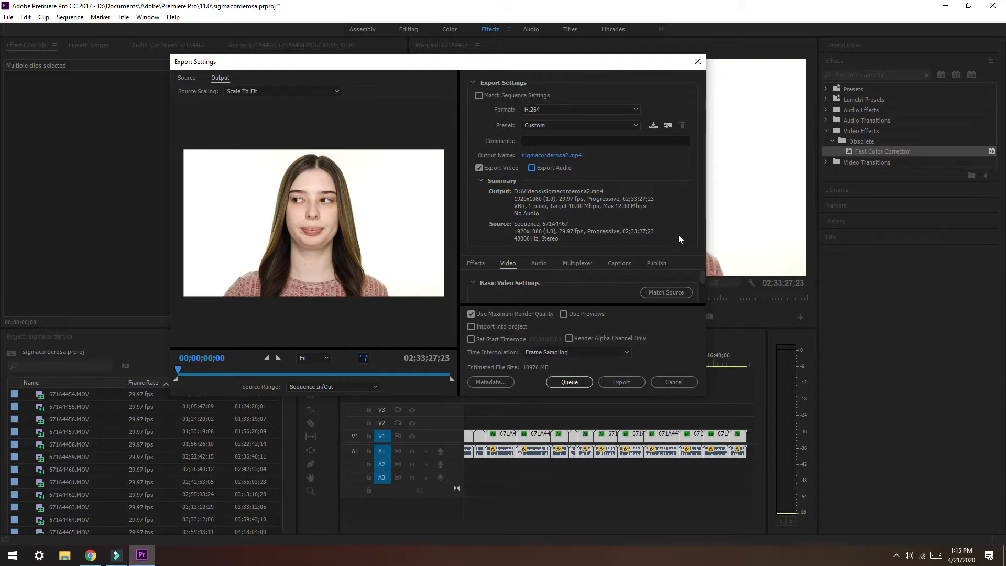
pyautogui.click(620, 381)
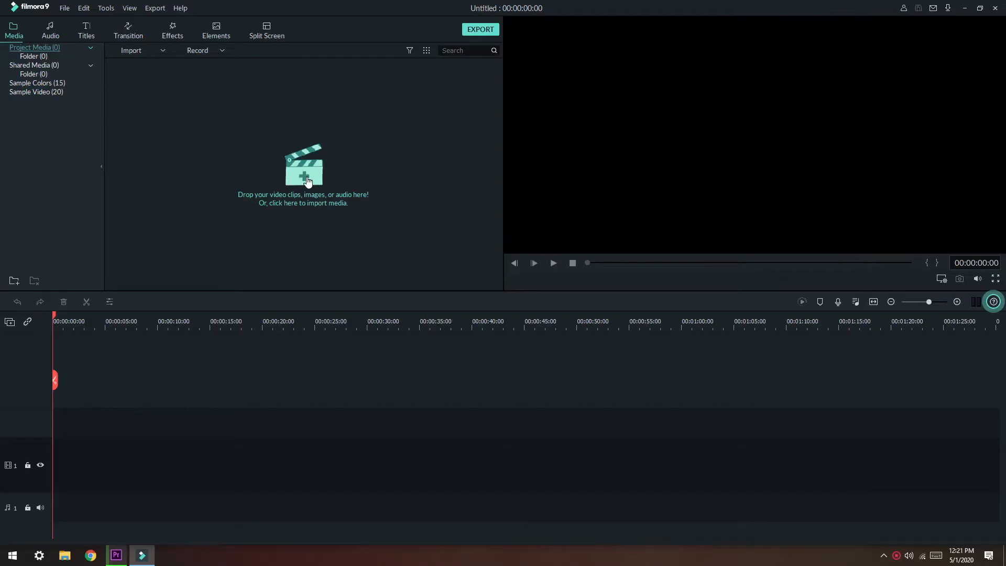
# - Switch to Filmora9 and import sigmacorderosa.mp4 from the Videos folder into the project media
pyautogui.click(306, 179)
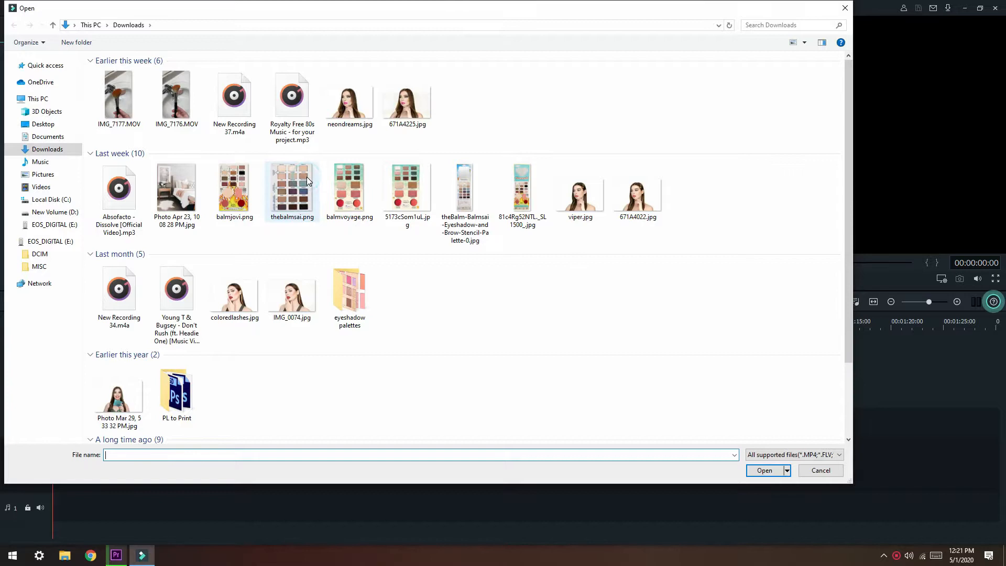
pyautogui.click(59, 188)
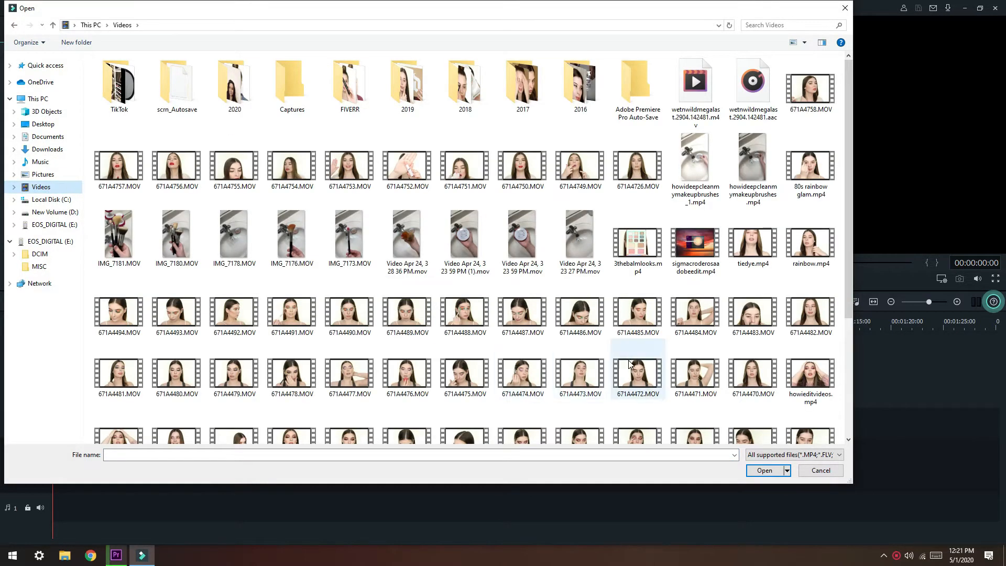
pyautogui.scroll(-5, 184, 266)
pyautogui.doubleClick(178, 267)
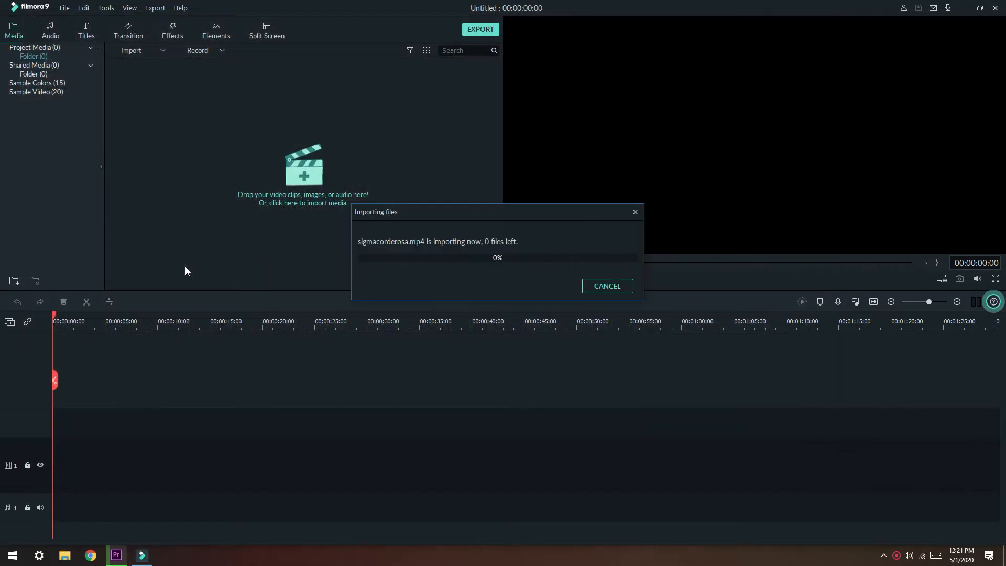
# - Place the sigmacorderosa clip at the start of video track 1, matching the project settings to the media at 1920 x 1080 30fps
pyautogui.moveTo(172, 100); pyautogui.dragTo(53, 460)
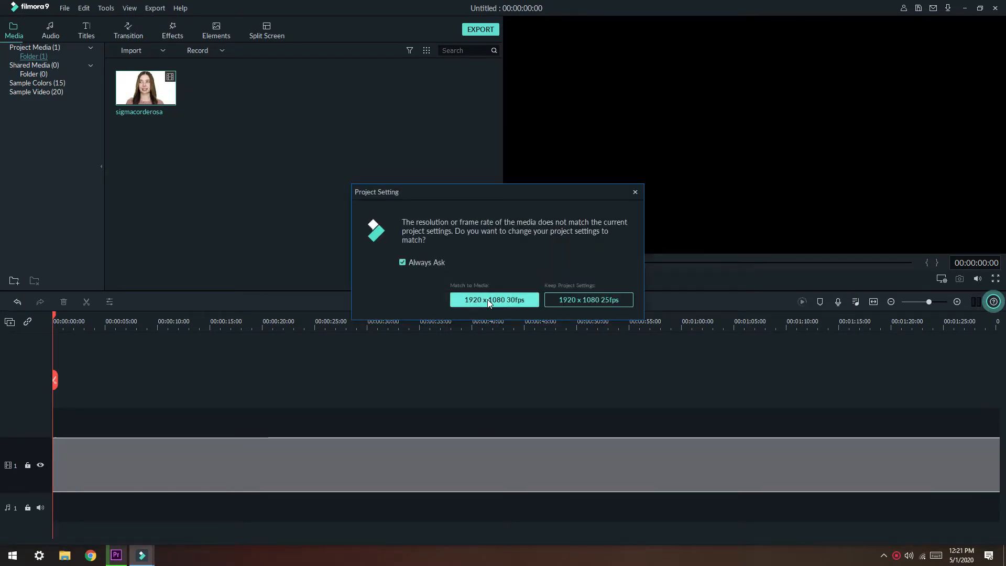
pyautogui.click(487, 300)
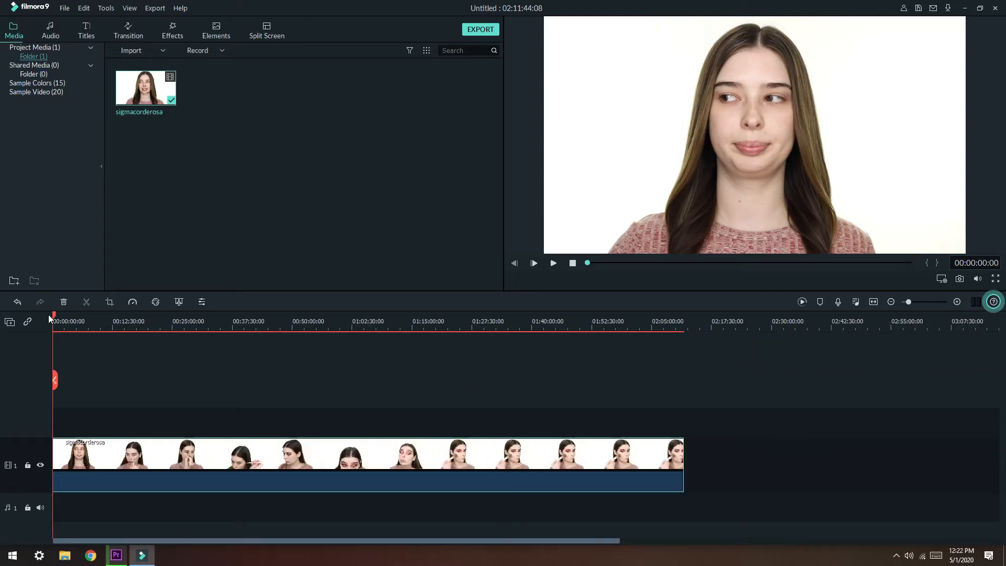
# - Split the sigmacorderosa clip at 00:02:24:29, where the woman waves, and delete the part before the cut
pyautogui.moveTo(52, 317); pyautogui.dragTo(684, 300)
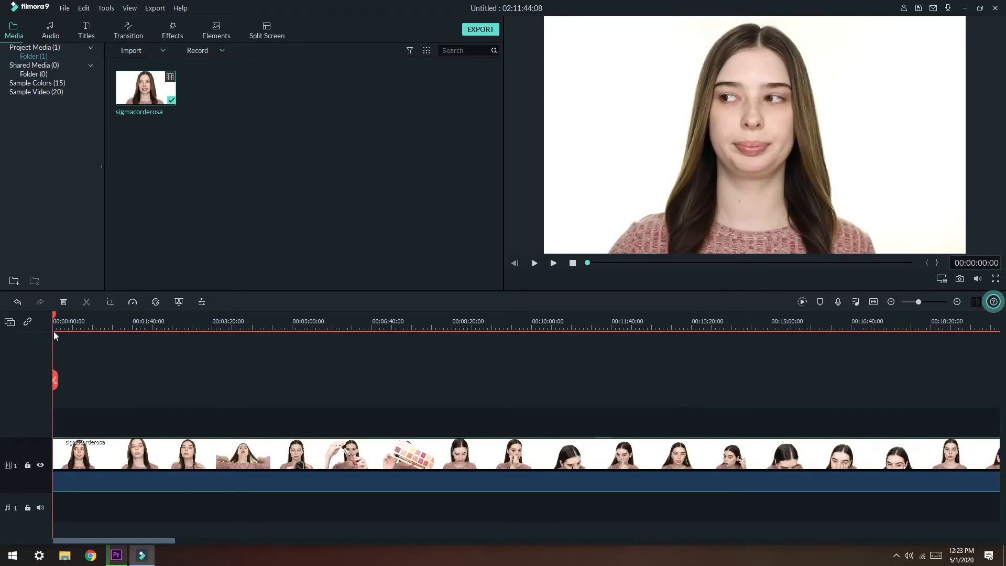
pyautogui.moveTo(56, 315); pyautogui.dragTo(168, 319)
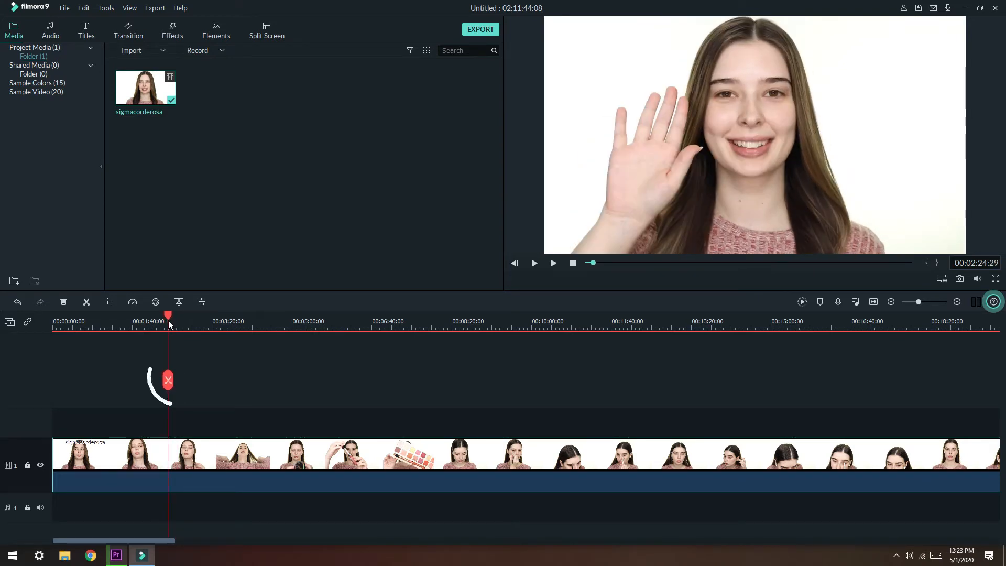
pyautogui.click(167, 380)
pyautogui.click(131, 471)
pyautogui.press('Delete')
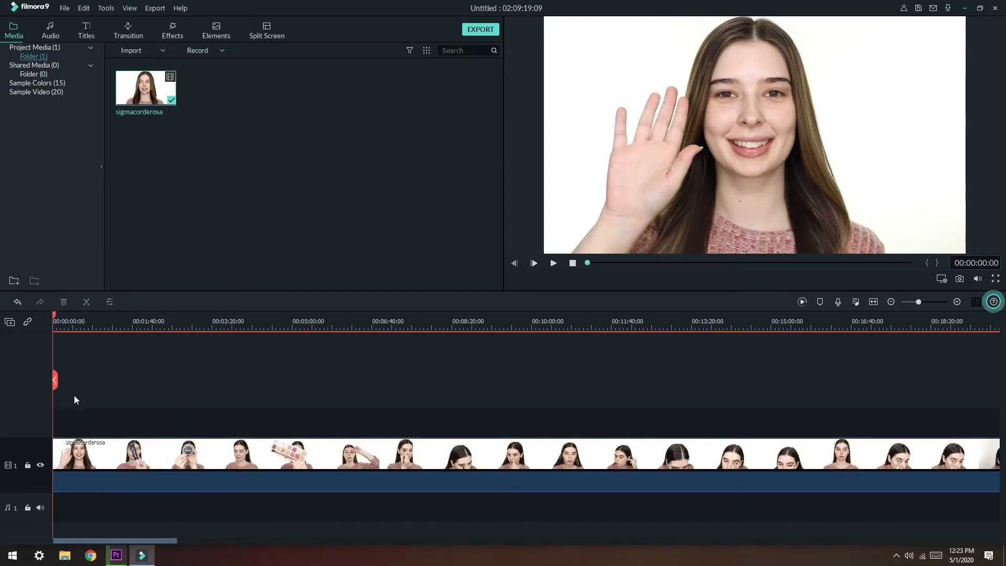
# - Play the opening wave of the sigmacorderosa clip and split the clip at 00:00:02:08
pyautogui.click(552, 262)
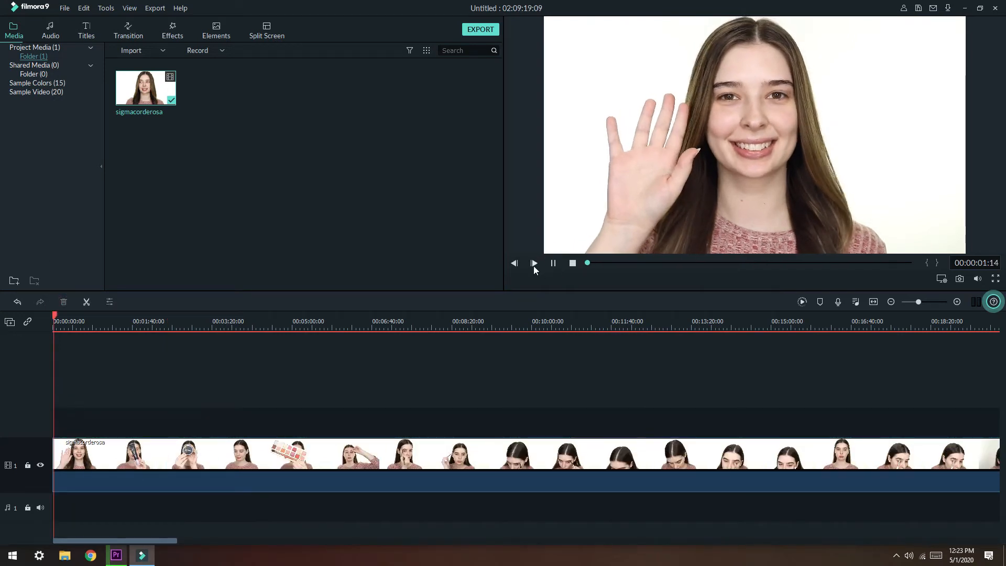
pyautogui.click(552, 263)
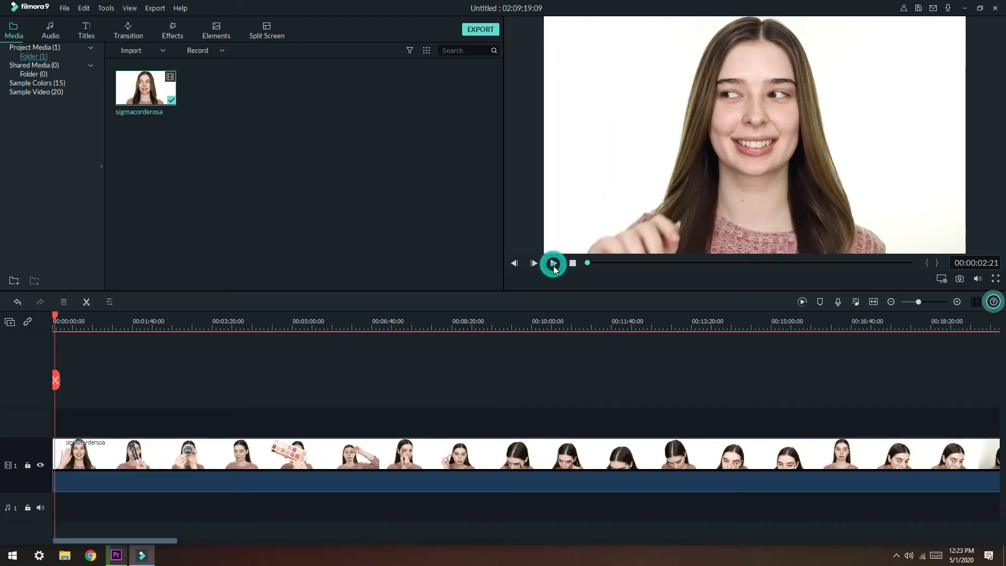
pyautogui.click(513, 263)
pyautogui.click(86, 302)
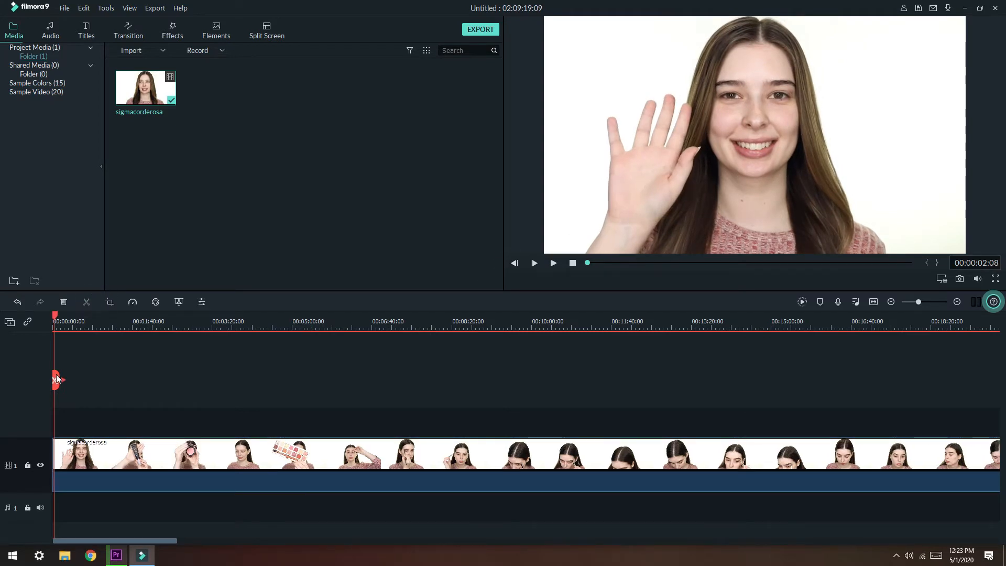
# - Delete the footage from 00:00:10:07 to 00:00:39:25, plus about 8 seconds more after it, before the eyebrow makeup
pyautogui.moveTo(56, 381); pyautogui.dragTo(175, 377)
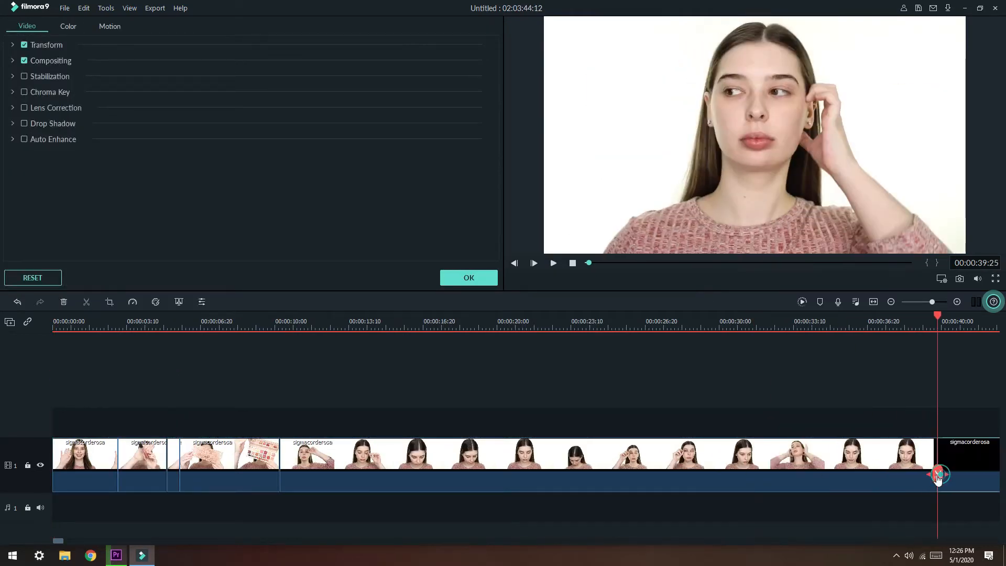
pyautogui.moveTo(279, 474); pyautogui.dragTo(463, 474)
pyautogui.click(429, 458)
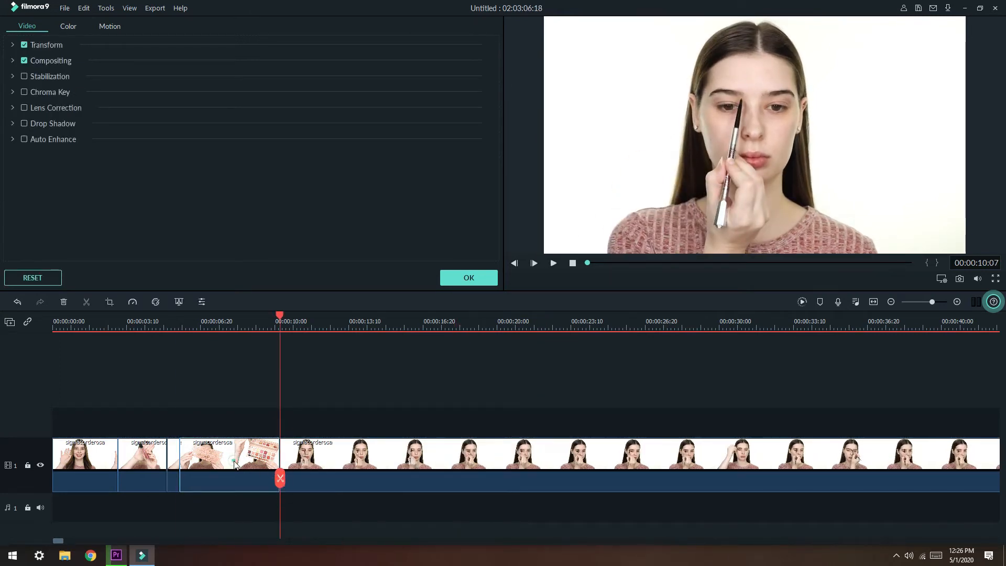
# - Play the eyebrow footage from 00:00:10:07 and split the clip past 00:00:22:12 where the next unwanted part begins
pyautogui.click(278, 479)
pyautogui.click(554, 264)
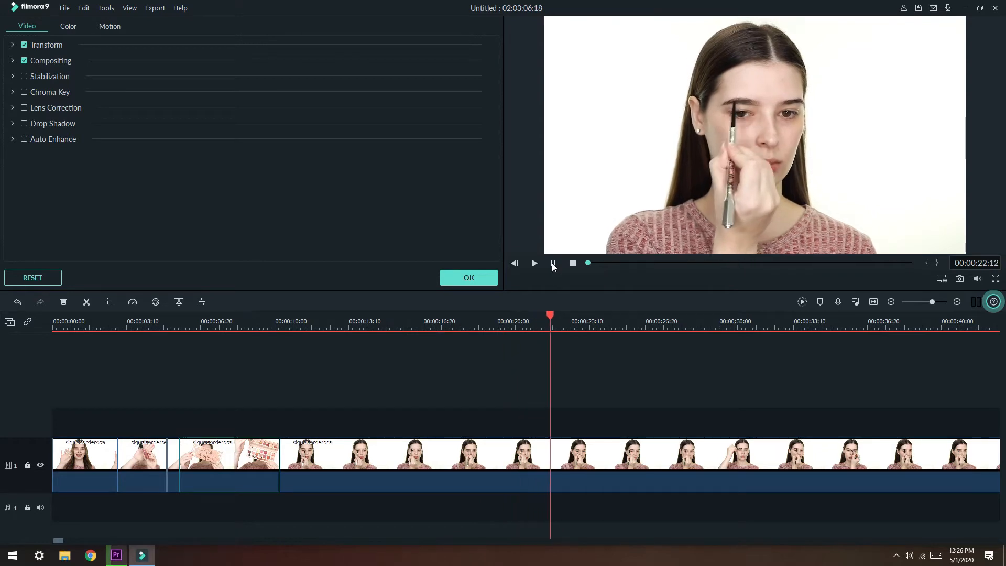
pyautogui.click(552, 263)
pyautogui.moveTo(617, 478); pyautogui.dragTo(944, 534)
pyautogui.hotkey('ctrl', 'b')
pyautogui.hotkey('ctrl', 'b')
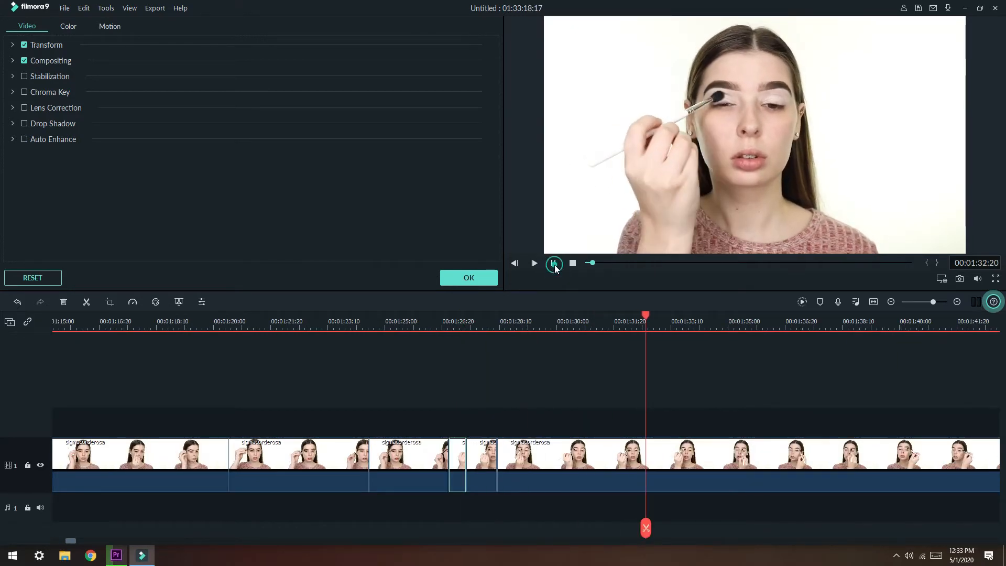
# - Split the eyeshadow footage at 00:01:33:28 and about 8 seconds further on, and delete the section between the cuts
pyautogui.click(553, 262)
pyautogui.click(514, 263)
pyautogui.click(514, 263)
pyautogui.click(534, 263)
pyautogui.click(694, 527)
pyautogui.moveTo(711, 518); pyautogui.dragTo(967, 518)
pyautogui.click(968, 516)
pyautogui.click(927, 478)
pyautogui.press('Delete')
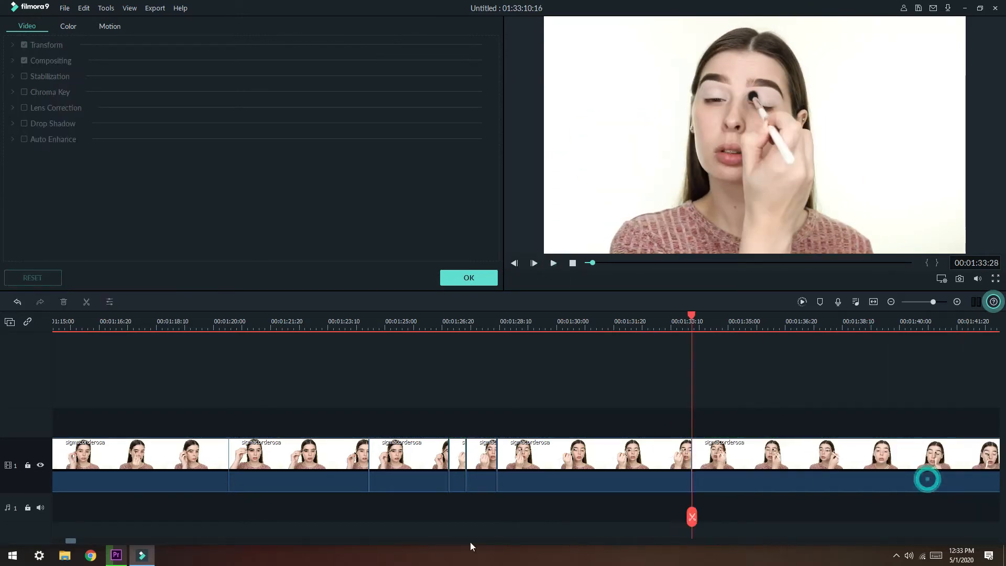
# - Review the eyeshadow footage around 00:01:33:28, split it further along and delete the unwanted section before the cut
pyautogui.moveTo(456, 316); pyautogui.dragTo(381, 325)
pyautogui.moveTo(68, 541); pyautogui.dragTo(73, 541)
pyautogui.moveTo(200, 516); pyautogui.dragTo(967, 527)
pyautogui.click(180, 542)
pyautogui.click(86, 542)
pyautogui.moveTo(86, 541); pyautogui.dragTo(71, 540)
pyautogui.click(655, 520)
pyautogui.click(633, 469)
pyautogui.press('Delete')
# - Split the eyeshadow footage near 00:01:39 and delete the short piece after the cut
pyautogui.moveTo(429, 526); pyautogui.dragTo(741, 529)
pyautogui.hotkey('ctrl', 'b')
pyautogui.hotkey('ctrl', 'b')
pyautogui.hotkey('ctrl', 'b')
pyautogui.click(570, 487)
pyautogui.press('Delete')
# - Split off and delete three more short pieces of eyeshadow footage between about 00:01:40 and 00:01:42
pyautogui.hotkey('ctrl', 'b')
pyautogui.hotkey('ctrl', 'b')
pyautogui.click(608, 481)
pyautogui.press('Delete')
pyautogui.hotkey('ctrl', 'b')
pyautogui.hotkey('ctrl', 'b')
pyautogui.click(628, 488)
pyautogui.press('Delete')
pyautogui.hotkey('ctrl', 'b')
pyautogui.hotkey('ctrl', 'b')
pyautogui.click(637, 488)
pyautogui.press('Delete')
# - Cut out a short piece of eyeshadow footage near 00:01:47 and split the clip again near 00:01:52
pyautogui.click(743, 528)
pyautogui.moveTo(773, 525); pyautogui.dragTo(844, 532)
pyautogui.click(768, 526)
pyautogui.click(753, 466)
pyautogui.press('Delete')
pyautogui.click(864, 527)
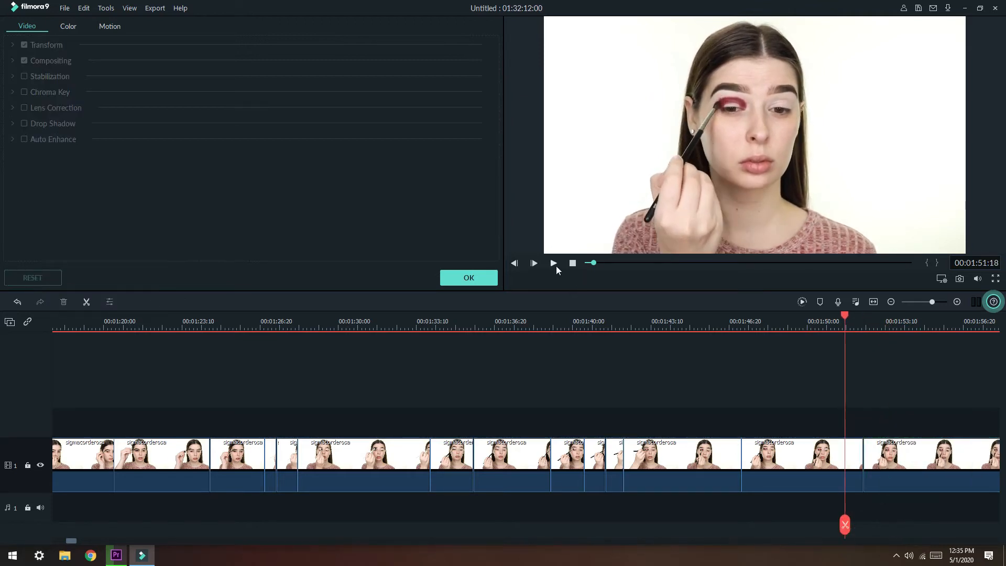
pyautogui.click(553, 263)
pyautogui.moveTo(905, 524); pyautogui.dragTo(990, 520)
# - Delete the unwanted eye makeup footage after about 00:06:09, including the short piece ending at 00:06:11:04
pyautogui.click(247, 474)
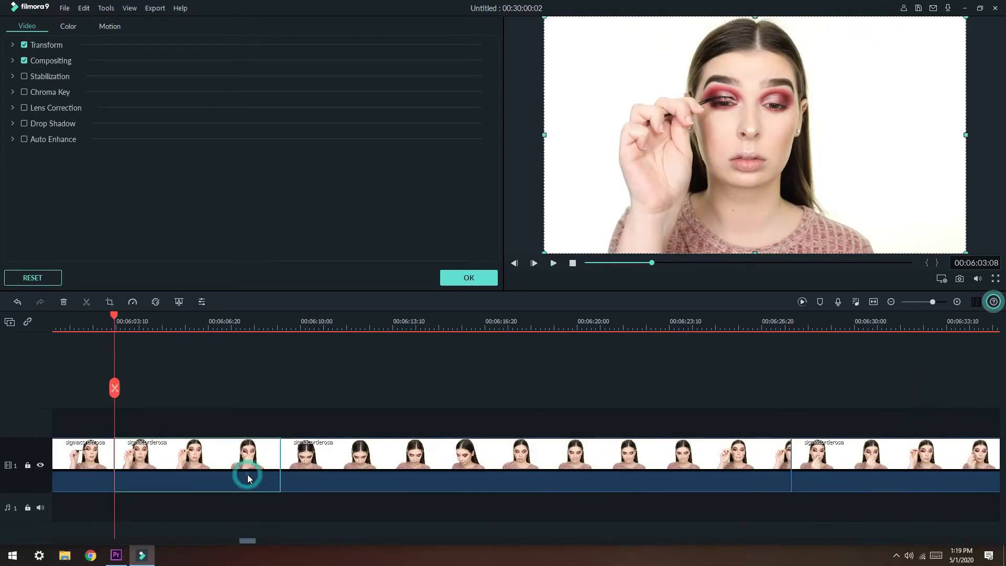
pyautogui.moveTo(114, 317); pyautogui.dragTo(280, 398)
pyautogui.click(355, 462)
pyautogui.press('Delete')
pyautogui.press('Delete')
pyautogui.click(554, 263)
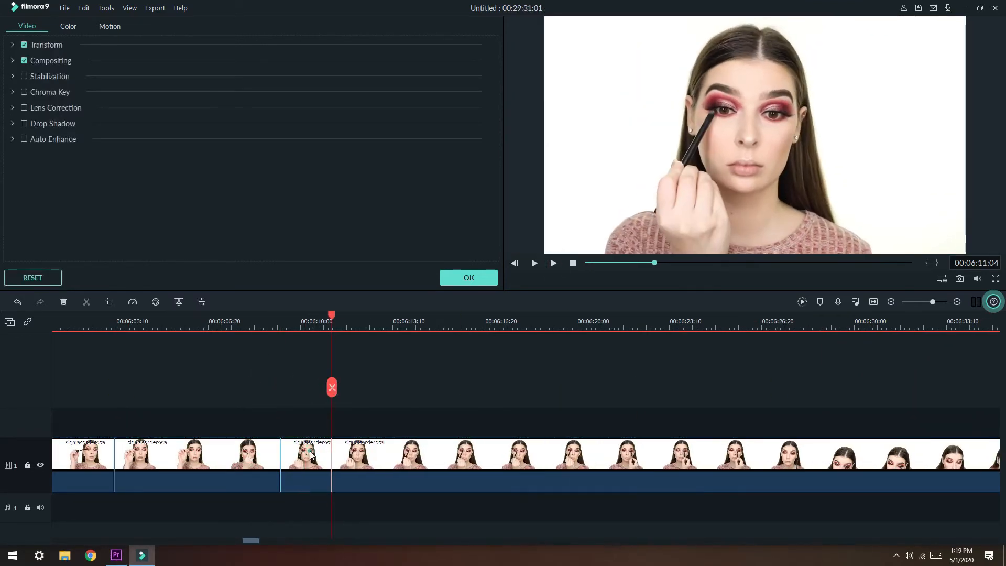
pyautogui.click(553, 263)
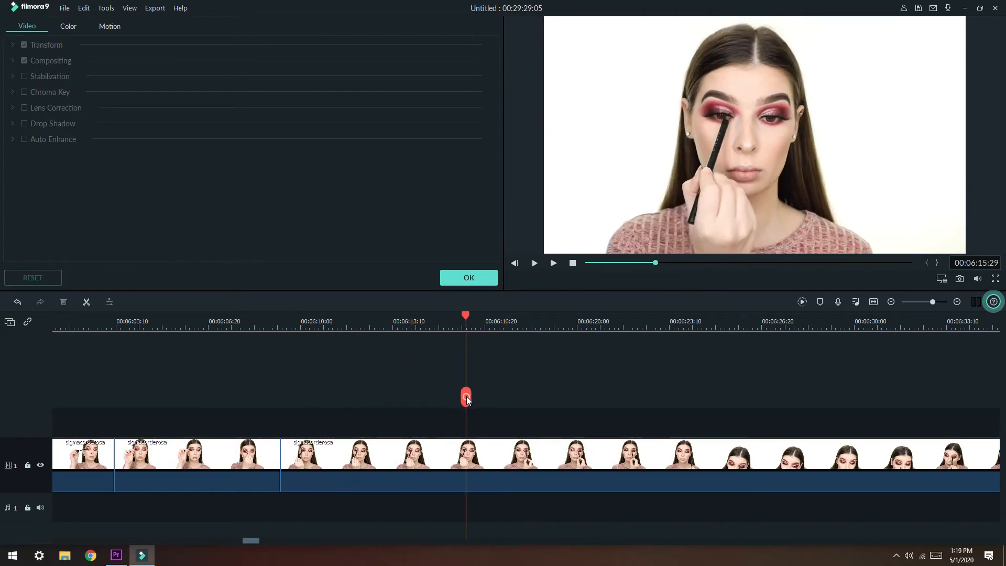
# - Split the lower-lash footage near 00:06:16 and delete the section after the cut
pyautogui.click(476, 403)
pyautogui.moveTo(475, 406)
pyautogui.mouseDown()
pyautogui.moveTo(503, 407)
pyautogui.moveTo(486, 408)
pyautogui.mouseUp()
pyautogui.press('Delete')
pyautogui.click(488, 456)
pyautogui.press('Delete')
# - Split the footage further along and delete the two remaining sections before the mascara application
pyautogui.moveTo(254, 540); pyautogui.dragTo(257, 540)
pyautogui.moveTo(326, 394); pyautogui.dragTo(653, 444)
pyautogui.click(450, 447)
pyautogui.press('Delete')
pyautogui.click(652, 445)
pyautogui.click(592, 451)
pyautogui.press('Delete')
# - Split the mascara footage at 00:06:23:20 and delete about 31 seconds of head-down footage after it
pyautogui.click(554, 264)
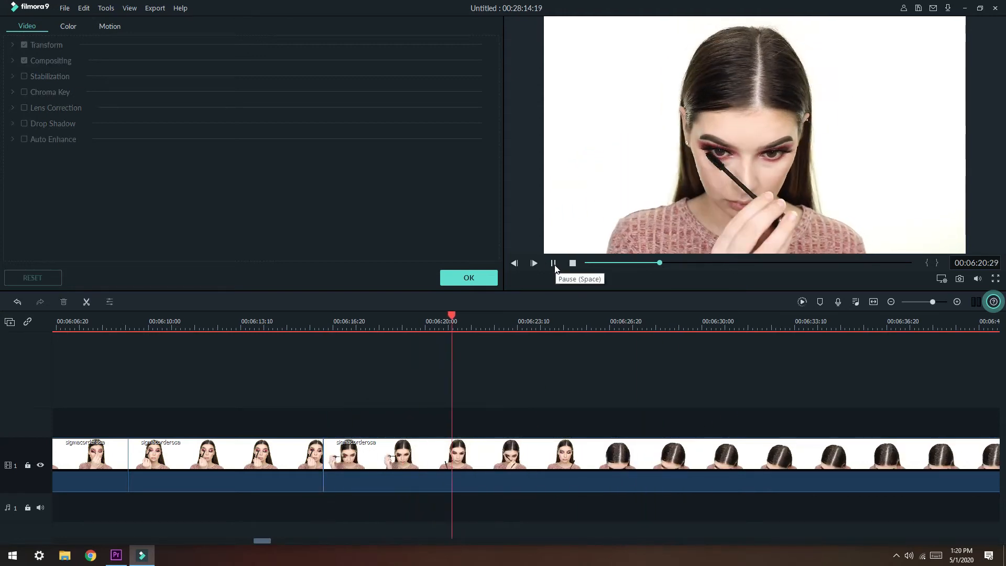
pyautogui.click(553, 265)
pyautogui.moveTo(539, 447); pyautogui.dragTo(526, 447)
pyautogui.click(526, 446)
pyautogui.moveTo(526, 446); pyautogui.dragTo(983, 429)
pyautogui.click(938, 466)
pyautogui.press('Delete')
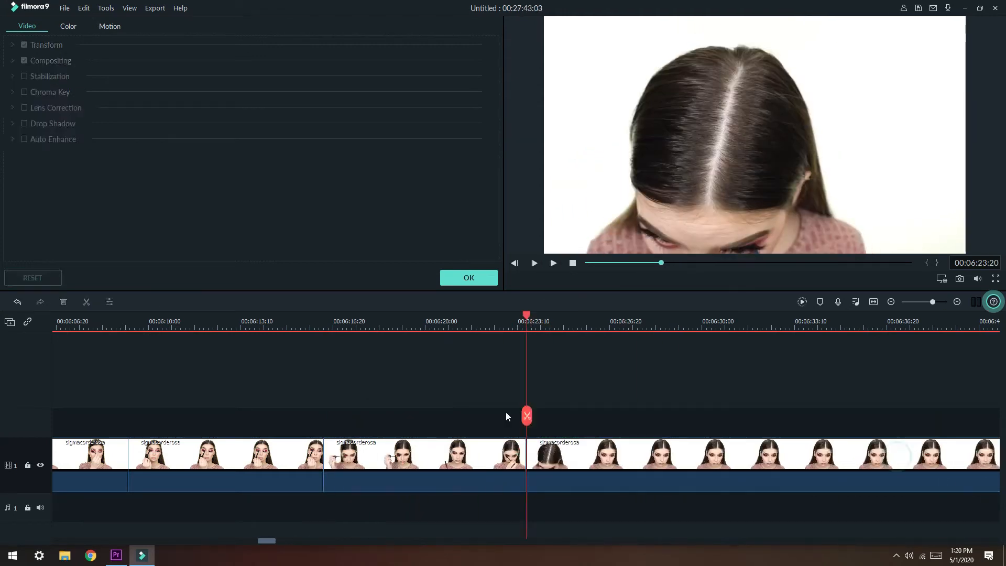
# - Split the clip about 15 seconds past 00:06:23:20, delete the section between, and check the footage that follows
pyautogui.moveTo(528, 398); pyautogui.dragTo(939, 375)
pyautogui.click(936, 373)
pyautogui.click(880, 451)
pyautogui.press('Delete')
pyautogui.click(553, 264)
pyautogui.moveTo(590, 382); pyautogui.dragTo(579, 379)
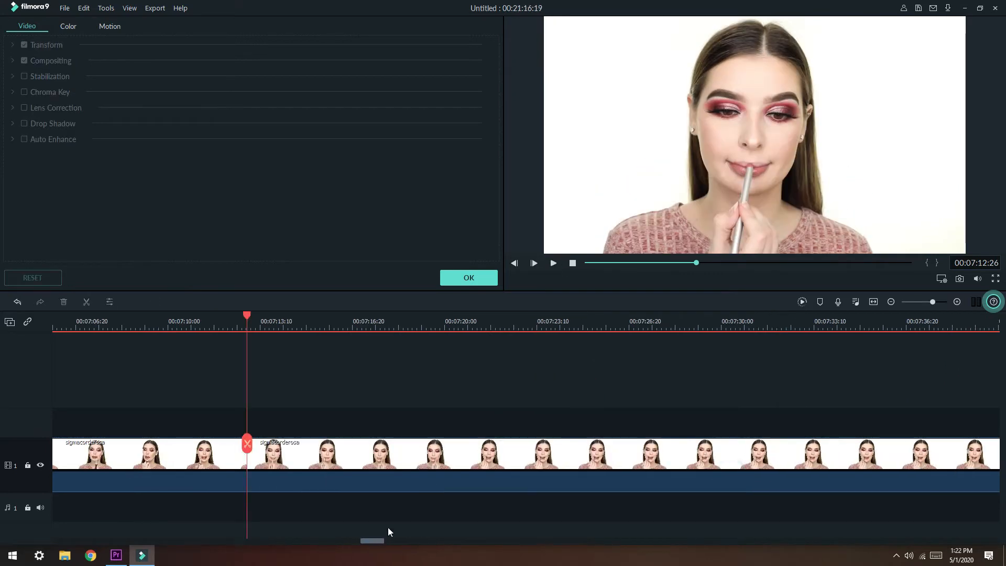
# - Split the lip liner footage at 00:07:25:09 and delete about 12 seconds after the cut
pyautogui.moveTo(246, 448); pyautogui.dragTo(822, 470)
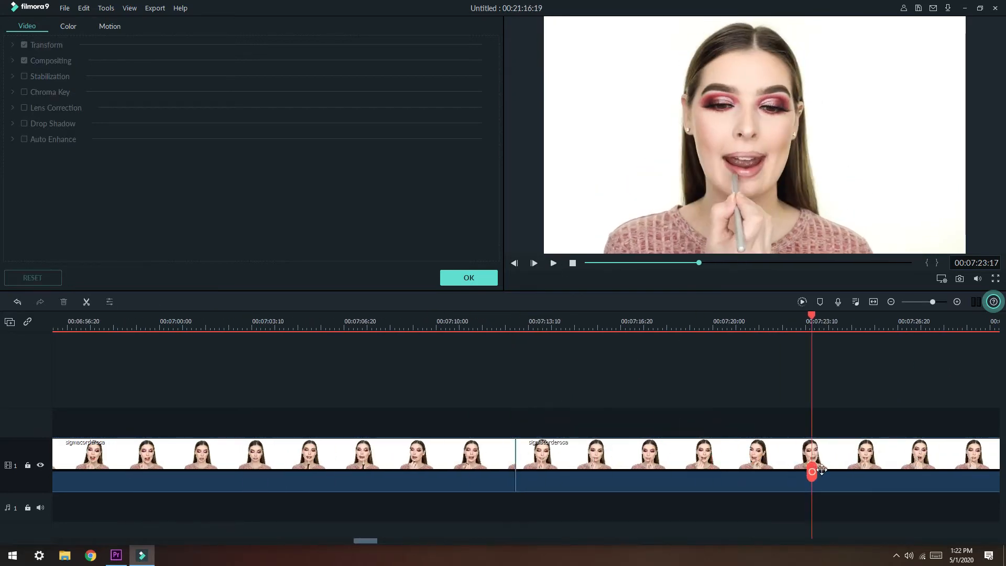
pyautogui.moveTo(365, 540); pyautogui.dragTo(372, 540)
pyautogui.click(588, 484)
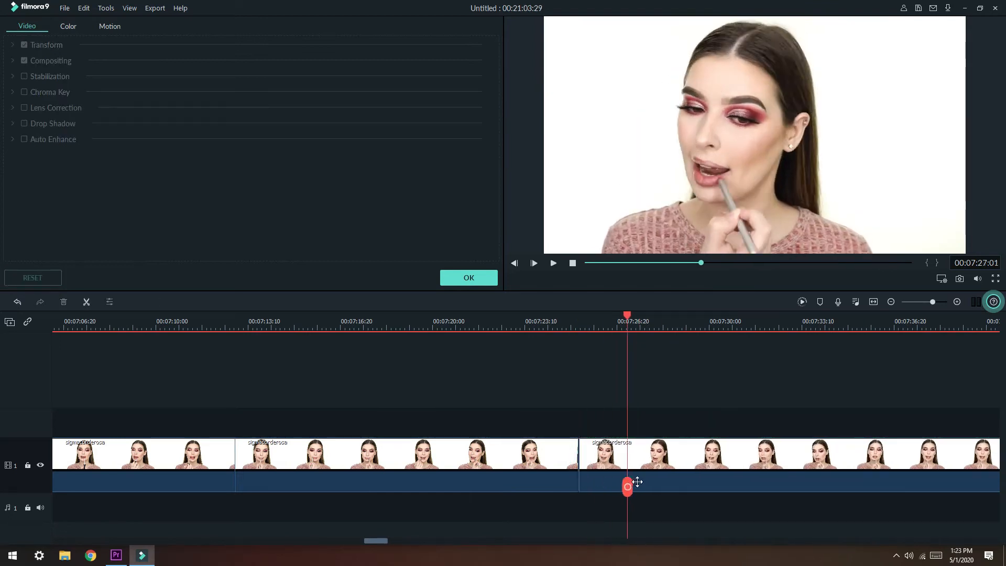
pyautogui.moveTo(637, 481); pyautogui.dragTo(914, 481)
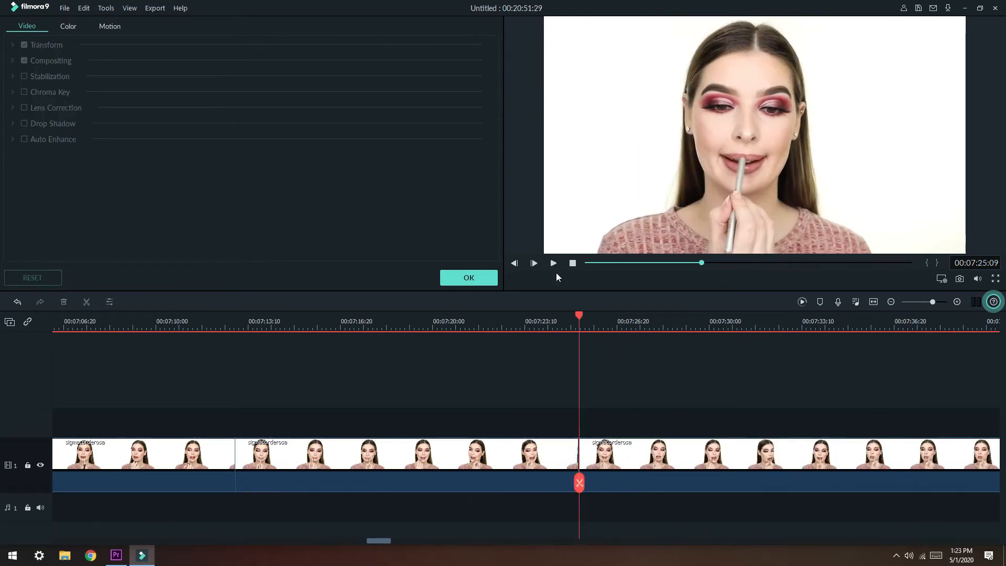
# - Play the lip liner footage from 00:07:25:09 and split the clip further along
pyautogui.click(553, 263)
pyautogui.moveTo(380, 540); pyautogui.dragTo(386, 541)
pyautogui.click(553, 263)
pyautogui.click(711, 482)
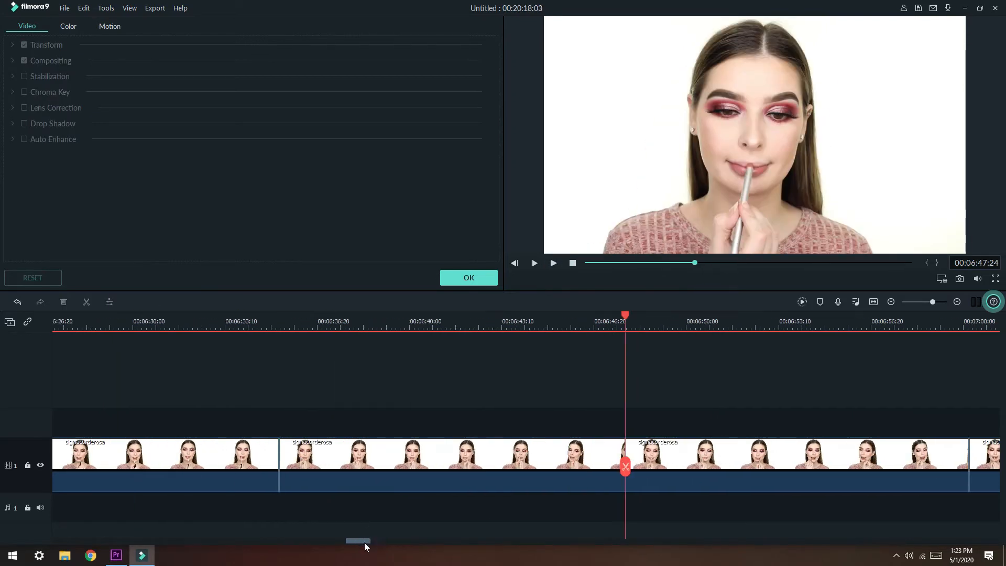
# - Delete the lip liner section ending at 00:06:35:09 and split the footage around the next unwanted part
pyautogui.click(233, 468)
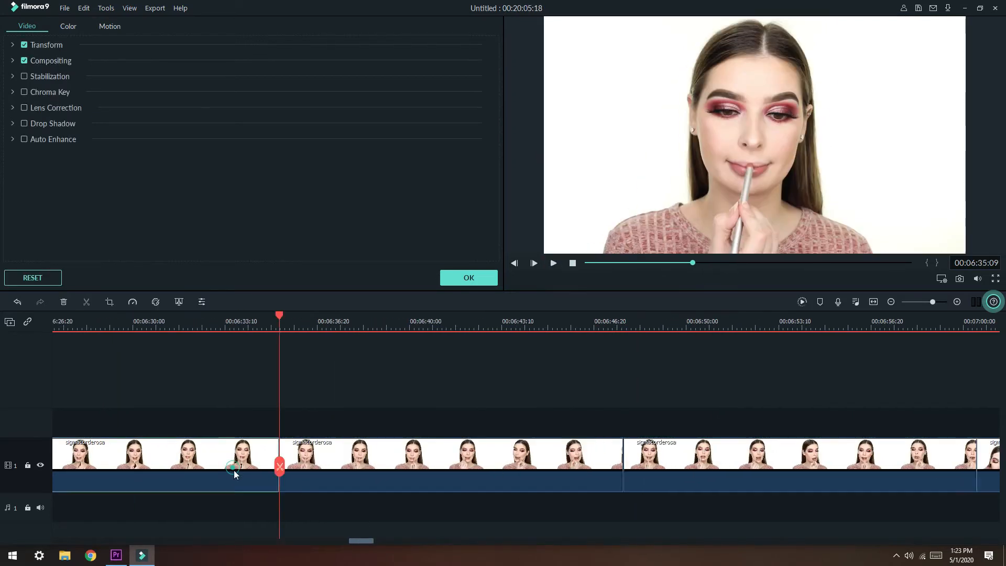
pyautogui.press('Delete')
pyautogui.moveTo(348, 541); pyautogui.dragTo(357, 540)
pyautogui.click(243, 471)
pyautogui.moveTo(229, 471); pyautogui.dragTo(575, 471)
pyautogui.click(624, 470)
# - Delete an unwanted piece of the lip footage further along, then split off and delete the piece before the new cut
pyautogui.moveTo(357, 541); pyautogui.dragTo(368, 540)
pyautogui.moveTo(141, 472); pyautogui.dragTo(886, 445)
pyautogui.press('Delete')
pyautogui.click(887, 445)
pyautogui.click(848, 451)
pyautogui.press('Delete')
# - Remove three more unwanted pieces from the lip makeup footage that follows
pyautogui.moveTo(495, 447); pyautogui.dragTo(674, 454)
pyautogui.click(723, 449)
pyautogui.press('Delete')
pyautogui.moveTo(387, 450); pyautogui.dragTo(706, 433)
pyautogui.click(824, 449)
pyautogui.press('Delete')
pyautogui.click(707, 432)
pyautogui.press('Delete')
# - Split the next stretch of lip makeup footage and delete the piece after the split
pyautogui.moveTo(387, 435); pyautogui.dragTo(516, 462)
pyautogui.click(516, 462)
pyautogui.moveTo(516, 462); pyautogui.dragTo(701, 492)
pyautogui.click(565, 464)
pyautogui.press('Delete')
# - Make two further splits in the lip makeup footage and delete the unwanted piece between them
pyautogui.click(701, 492)
pyautogui.moveTo(702, 491); pyautogui.dragTo(910, 489)
pyautogui.click(910, 489)
pyautogui.press('Delete')
# - Split the lip gloss footage at 00:07:17:01 and delete the unwanted footage from about 00:07:14:11
pyautogui.moveTo(420, 540); pyautogui.dragTo(432, 544)
pyautogui.click(310, 462)
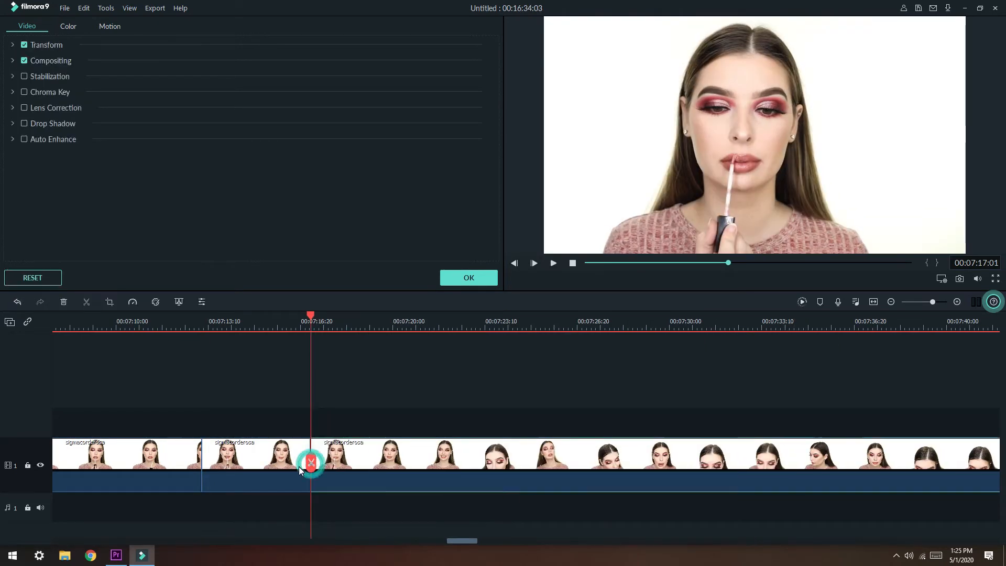
pyautogui.moveTo(311, 462); pyautogui.dragTo(752, 454)
pyautogui.click(241, 466)
pyautogui.press('Delete')
# - Delete about 24 seconds of hair-loosening footage after 00:07:14:11
pyautogui.click(310, 321)
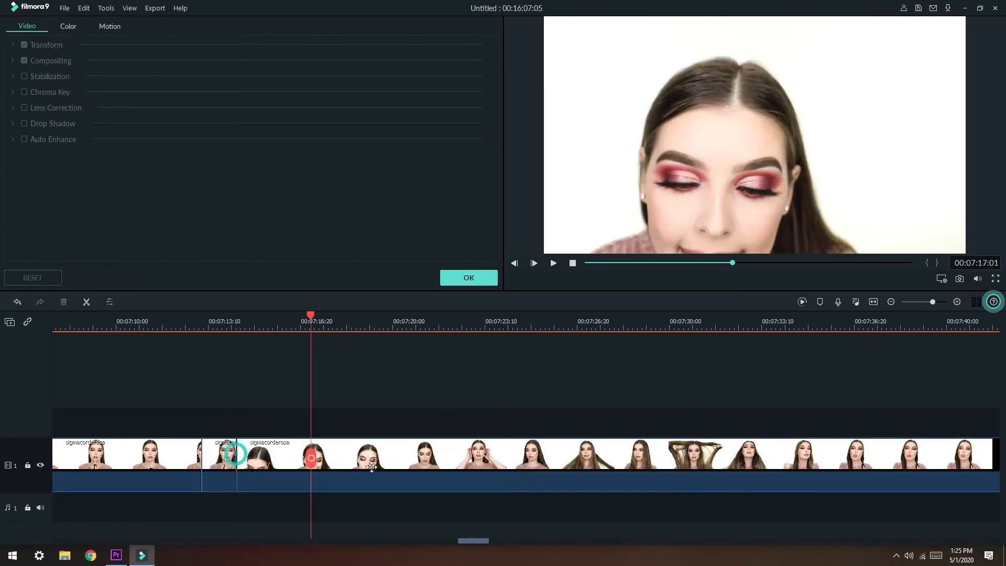
pyautogui.click(889, 320)
pyautogui.click(236, 321)
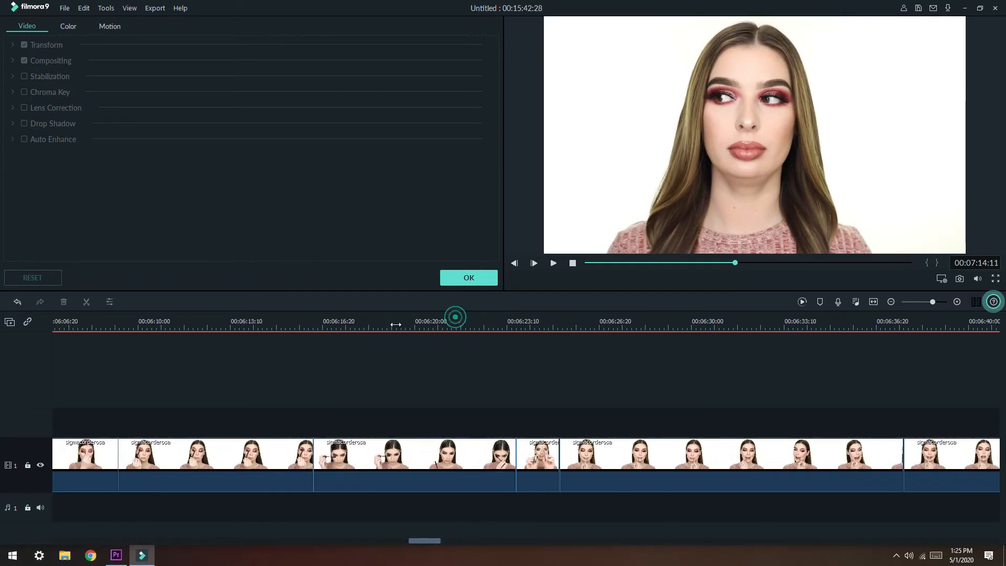
# - Split the finished-look footage about 9 seconds past 00:06:48:03 and delete the section between the cuts
pyautogui.moveTo(422, 542); pyautogui.dragTo(431, 545)
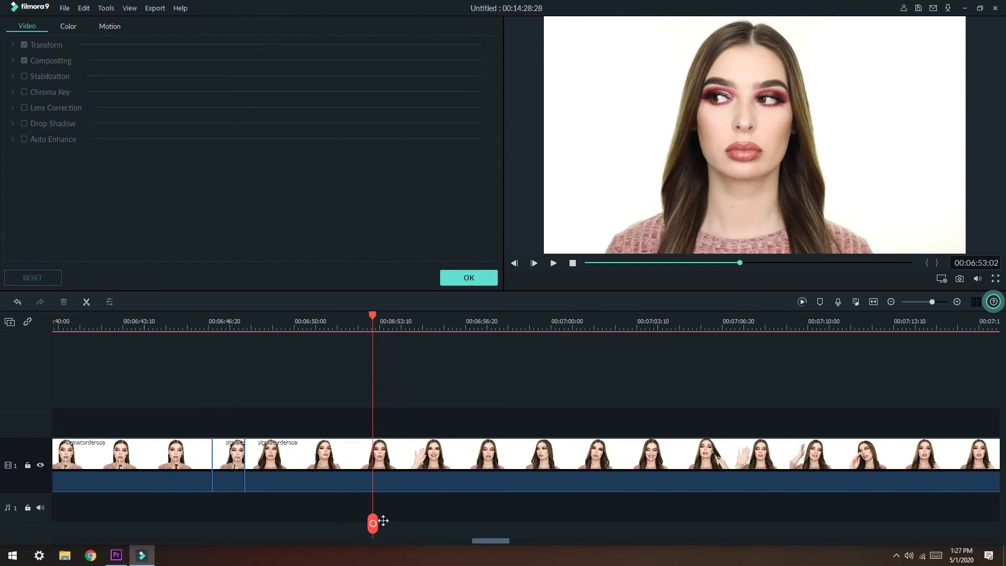
pyautogui.moveTo(370, 524); pyautogui.dragTo(480, 526)
pyautogui.click(446, 482)
pyautogui.press('Delete')
# - Play the finished-look footage, split it near 00:06:54:10 and delete about 18 seconds after the cut
pyautogui.click(553, 263)
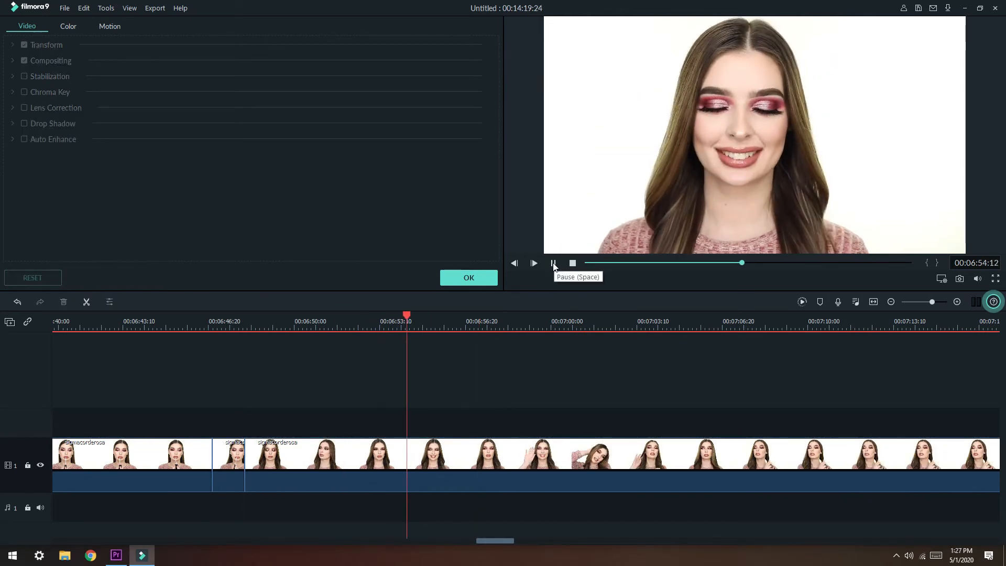
pyautogui.click(554, 263)
pyautogui.click(406, 526)
pyautogui.moveTo(410, 527); pyautogui.dragTo(824, 525)
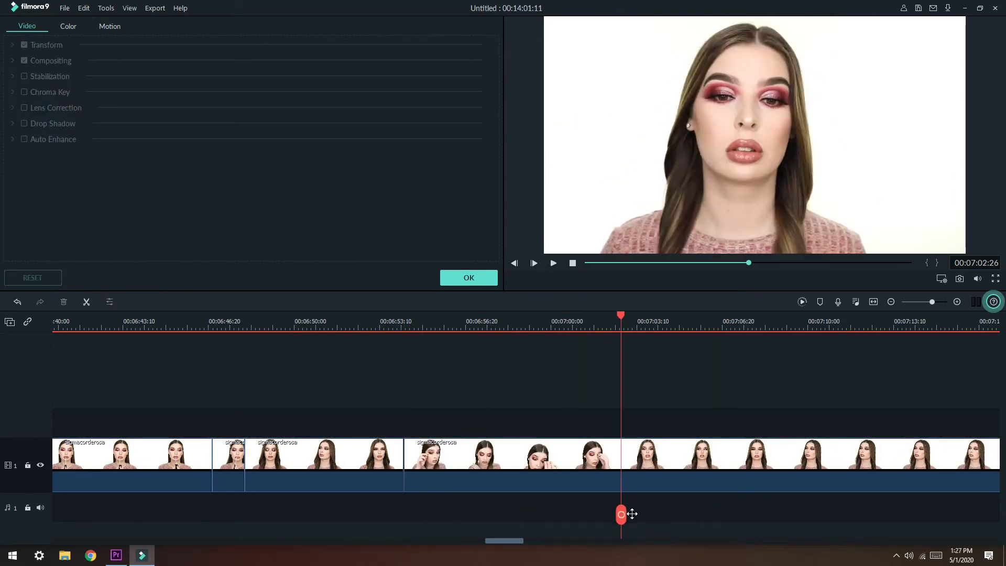
# - Split the clip at 00:07:06:20 and delete the section back to the cut near 00:06:54:10
pyautogui.moveTo(631, 513); pyautogui.dragTo(723, 521)
pyautogui.click(721, 520)
pyautogui.click(688, 478)
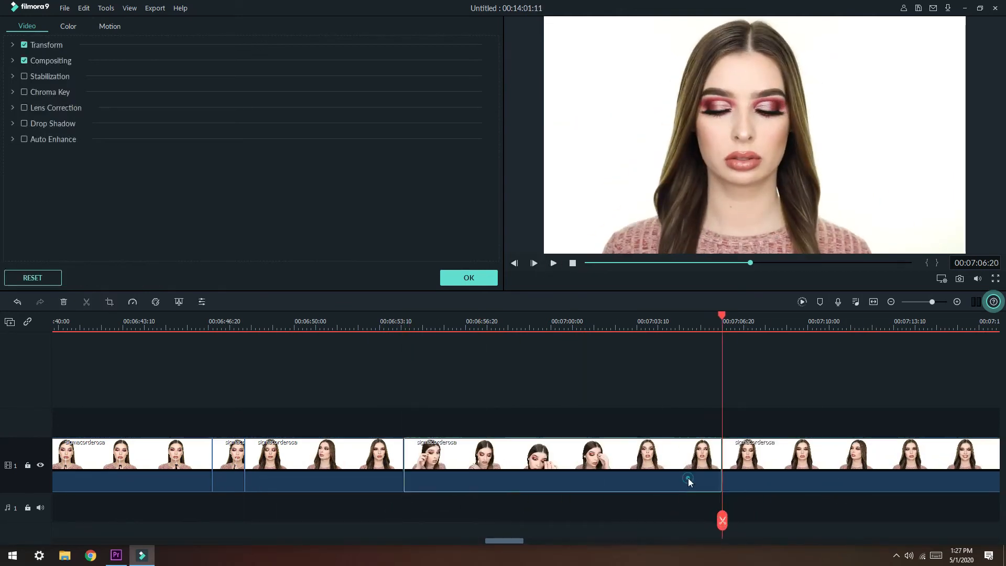
pyautogui.press('Delete')
# - Play the finished-look footage past the cut near 00:06:54:10 and delete the unwanted section after that cut
pyautogui.click(553, 263)
pyautogui.moveTo(551, 524); pyautogui.dragTo(517, 507)
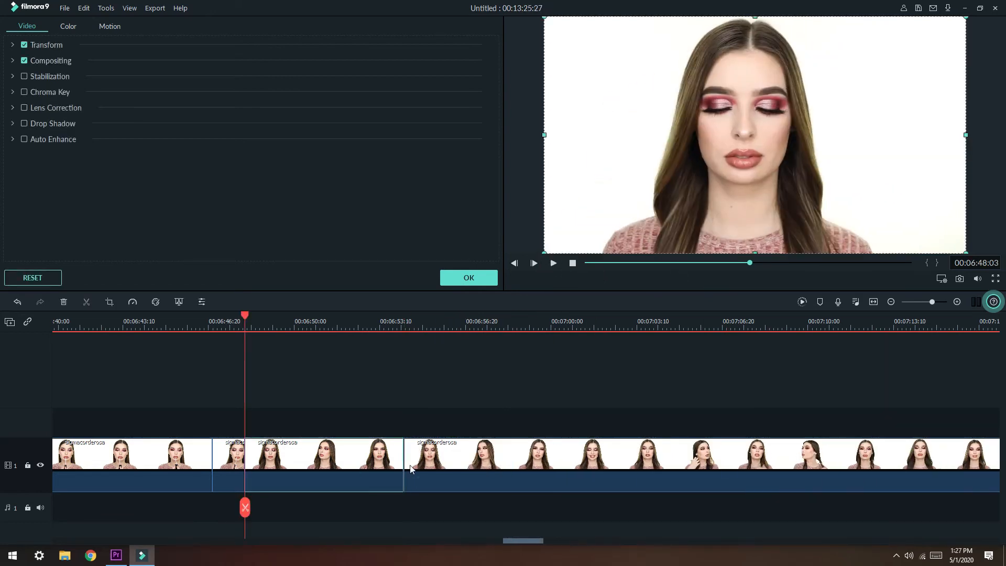
pyautogui.click(427, 469)
pyautogui.click(553, 263)
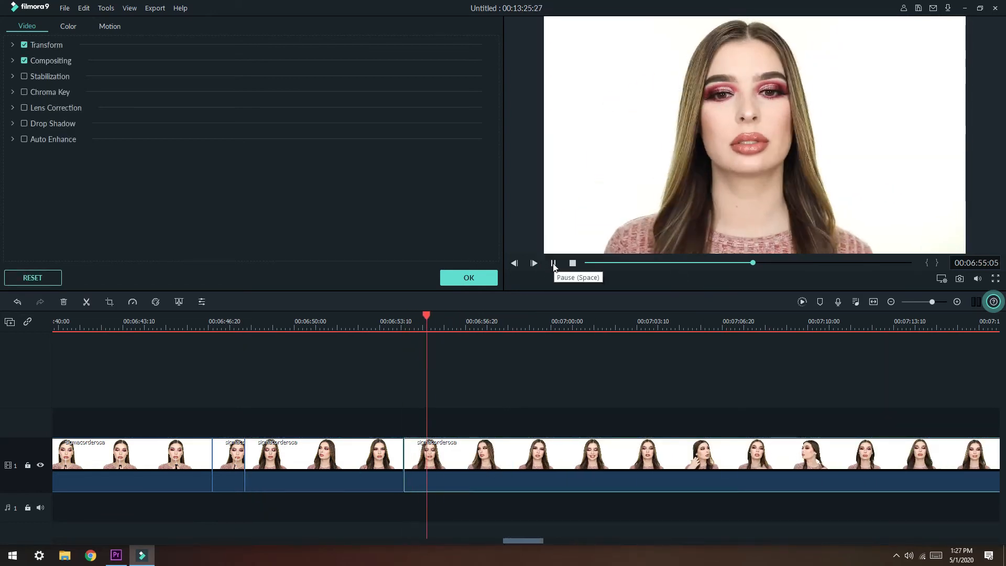
pyautogui.moveTo(504, 507); pyautogui.dragTo(906, 507)
pyautogui.click(905, 507)
pyautogui.press('Delete')
# - Delete the remaining finished-look footage after the cut near 00:06:54:10, section by section
pyautogui.moveTo(404, 507); pyautogui.dragTo(765, 505)
pyautogui.click(880, 480)
pyautogui.press('Delete')
pyautogui.press('Delete')
pyautogui.press('Delete')
pyautogui.moveTo(404, 505); pyautogui.dragTo(929, 491)
pyautogui.press('Delete')
pyautogui.click(929, 490)
pyautogui.click(890, 483)
pyautogui.press('Delete')
pyautogui.moveTo(404, 482); pyautogui.dragTo(828, 480)
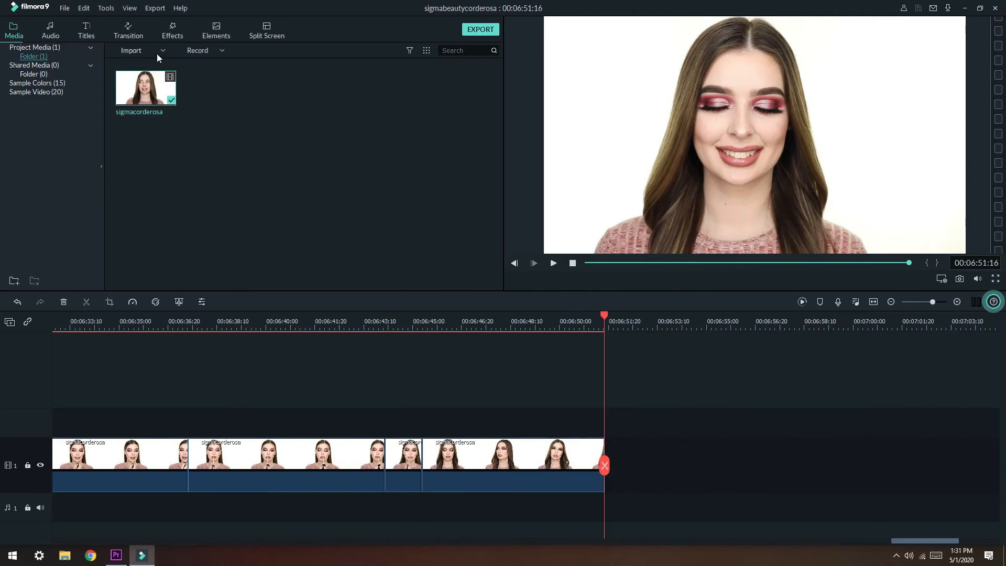
# - Import the ytendscreen image and place it directly after the last clip at 00:06:51:16
pyautogui.click(157, 54)
pyautogui.click(157, 63)
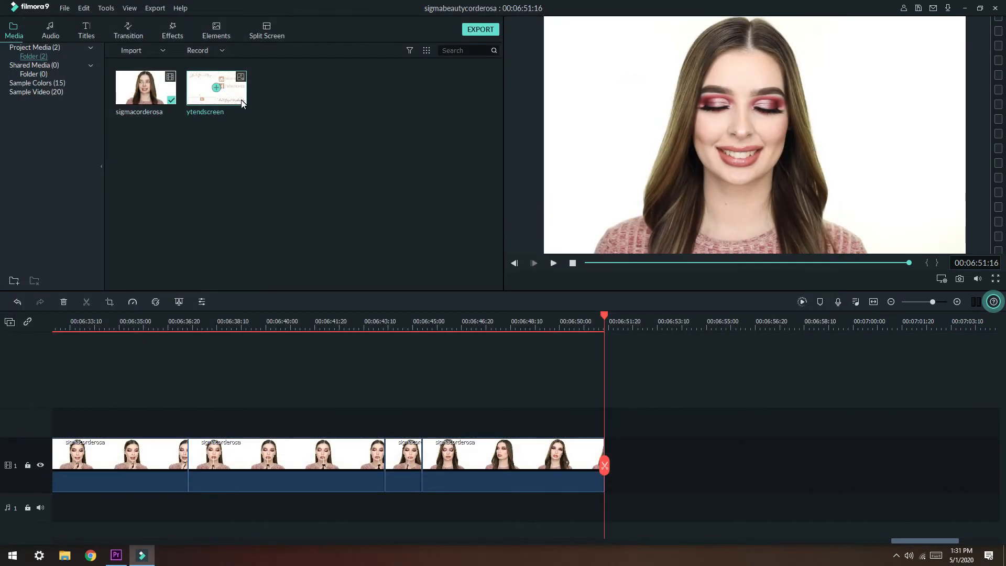
pyautogui.moveTo(242, 103); pyautogui.dragTo(616, 452)
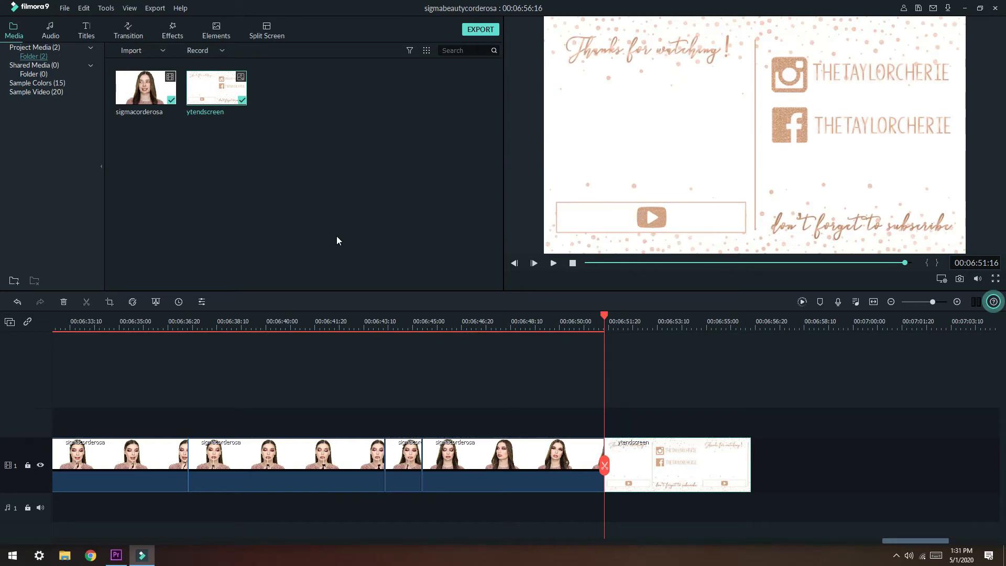
# - Add a Romantic Pack transition from the favourites to the first cut after the waving intro and shorten its duration
pyautogui.moveTo(900, 542); pyautogui.dragTo(86, 457)
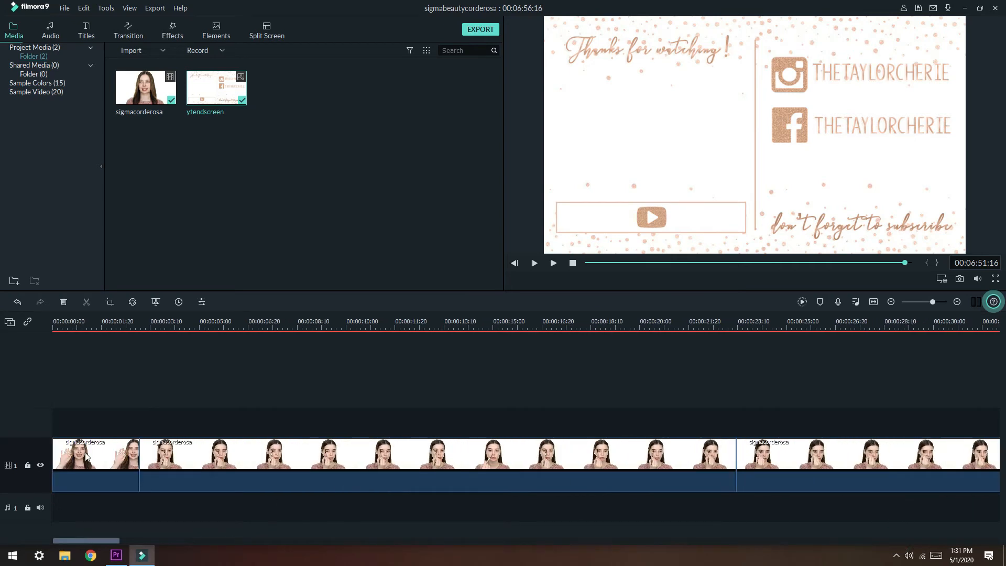
pyautogui.click(129, 31)
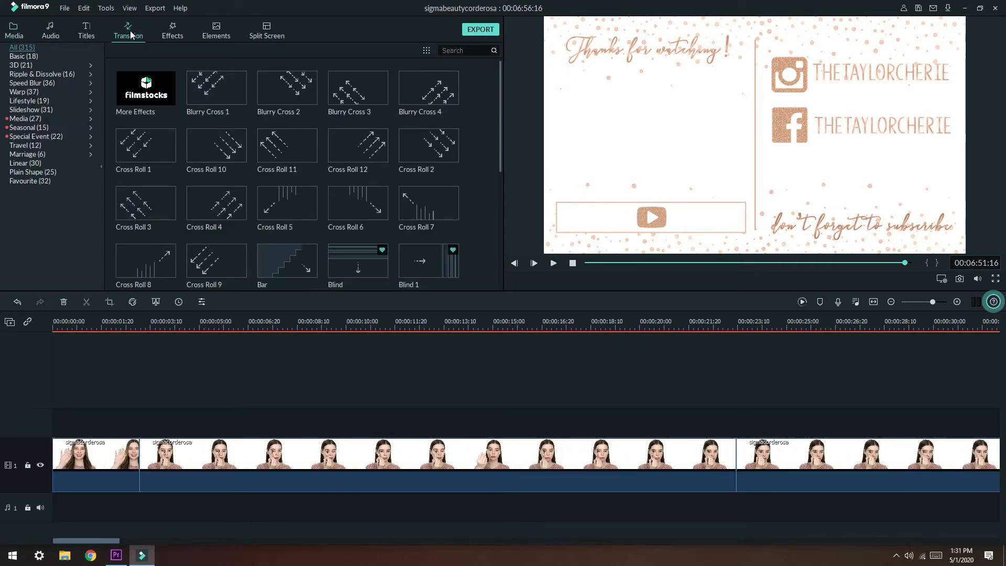
pyautogui.click(34, 181)
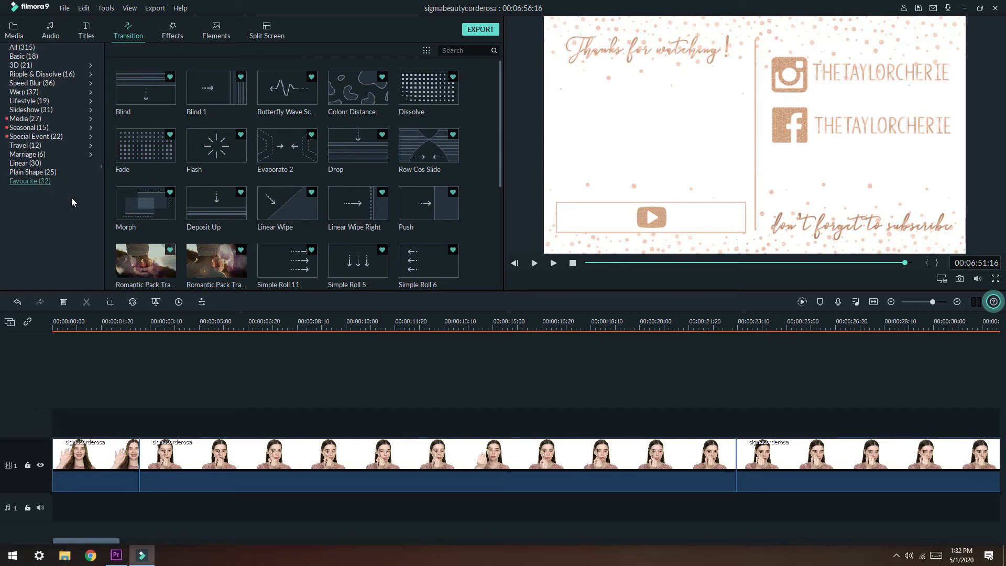
pyautogui.moveTo(499, 159); pyautogui.dragTo(482, 264)
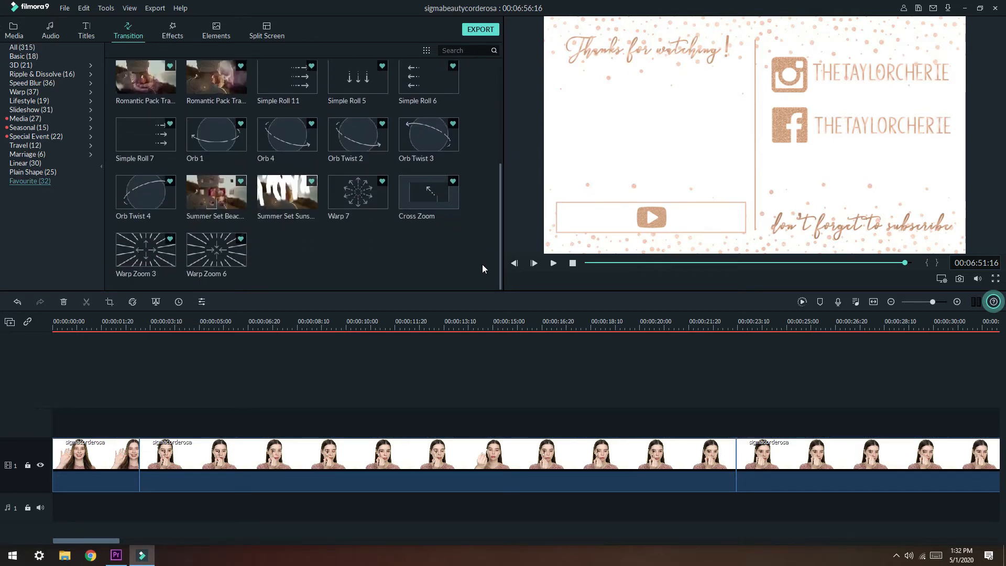
pyautogui.click(235, 93)
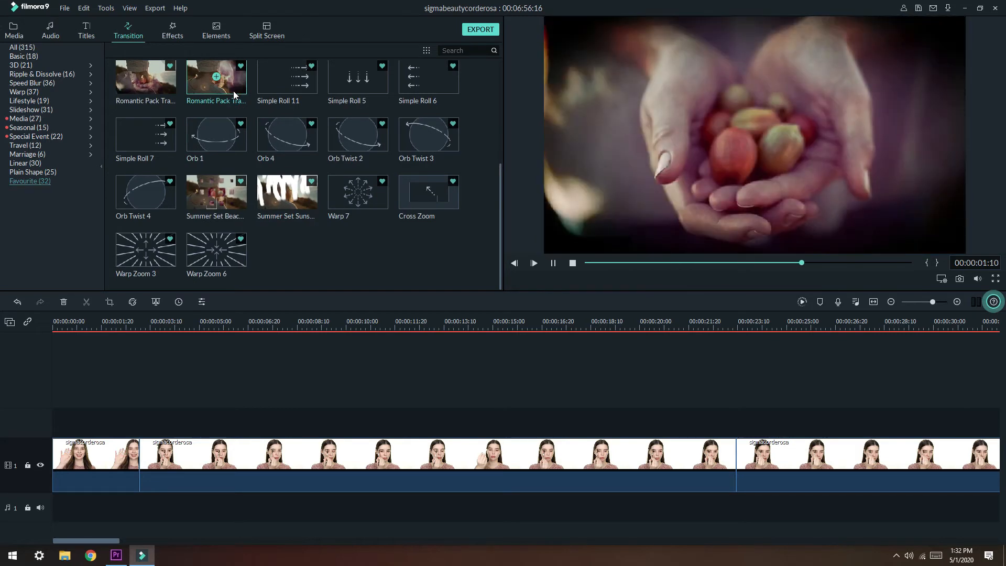
pyautogui.click(175, 90)
pyautogui.moveTo(175, 90); pyautogui.dragTo(143, 464)
pyautogui.rightClick(144, 468)
pyautogui.click(145, 469)
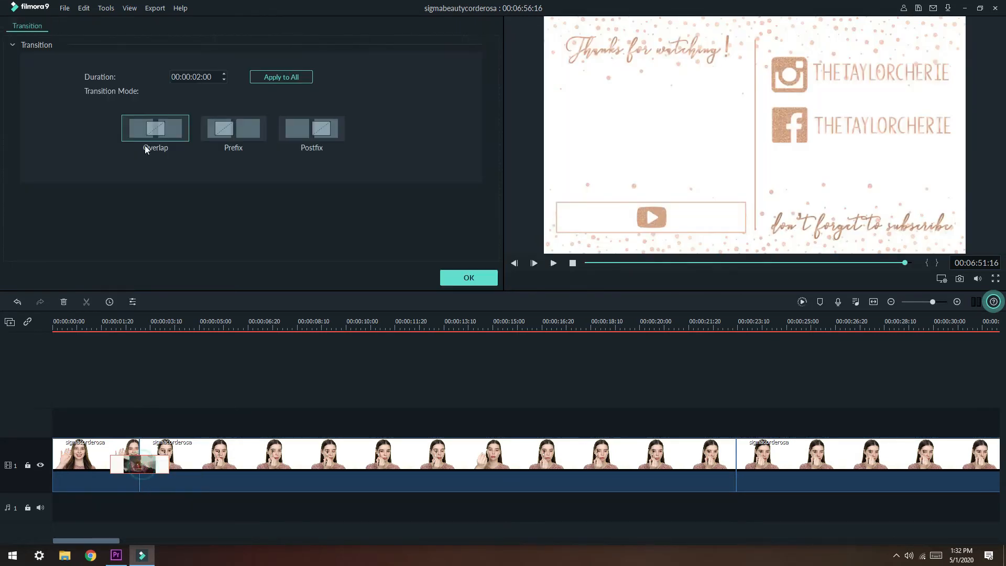
pyautogui.click(469, 277)
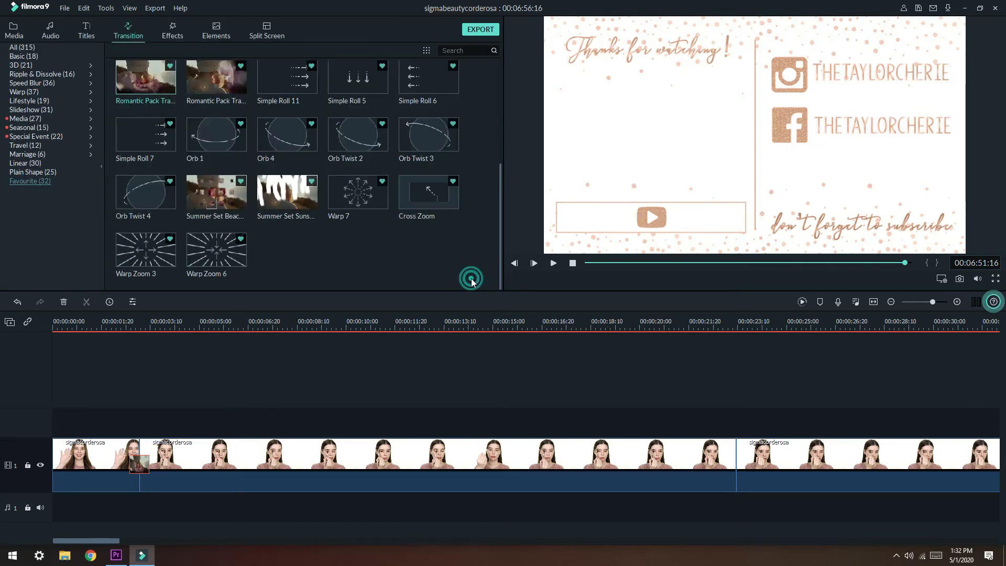
# - Add the same Romantic Pack transition at the cut near 00:06:45 and set its duration to 00:00:00:20
pyautogui.moveTo(108, 540); pyautogui.dragTo(944, 511)
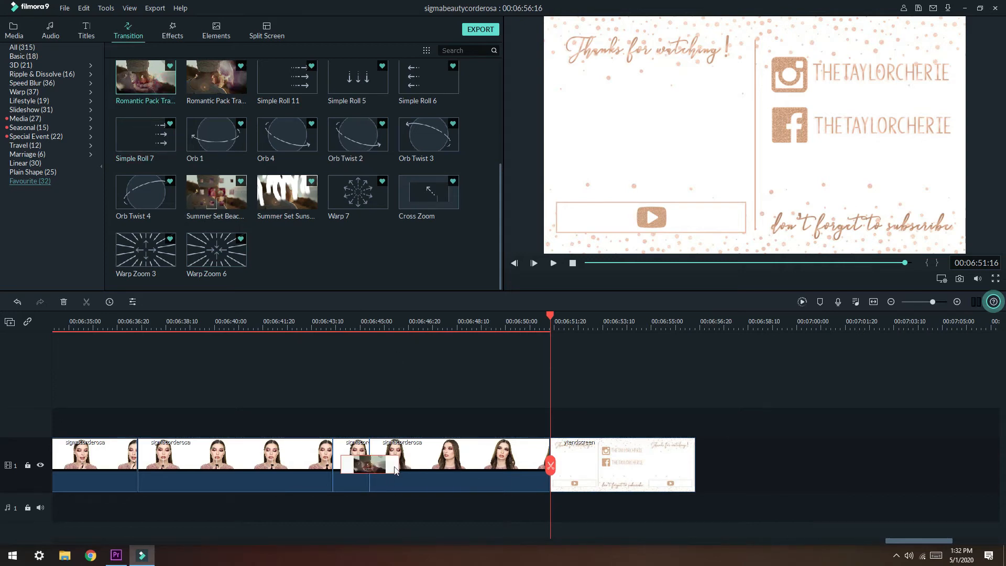
pyautogui.doubleClick(397, 467)
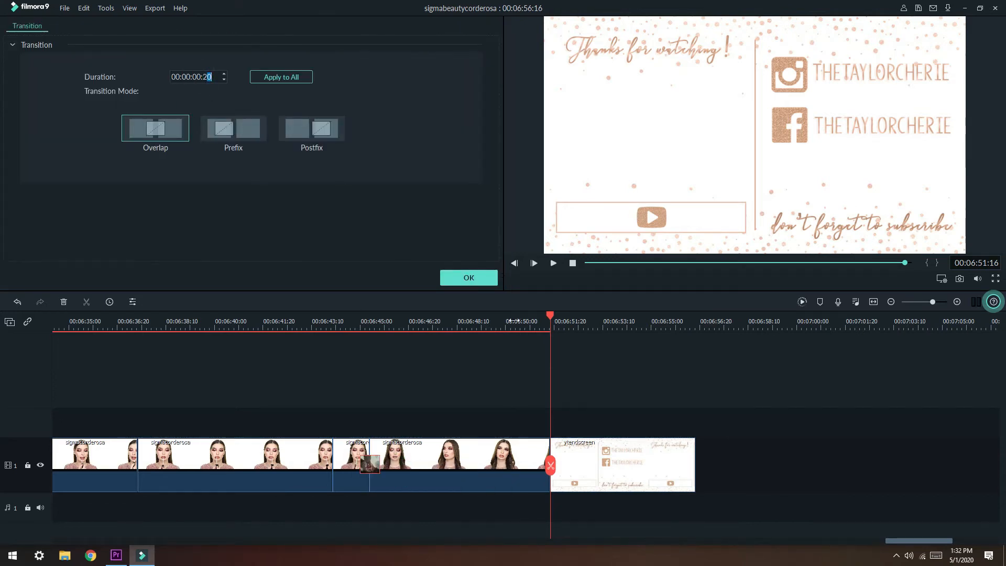
pyautogui.click(486, 281)
# - Add a shortened Fade transition between the last clip and the ytendscreen image, and preview the closing transitions from about 00:06:44:27
pyautogui.scroll(3, 310, 194)
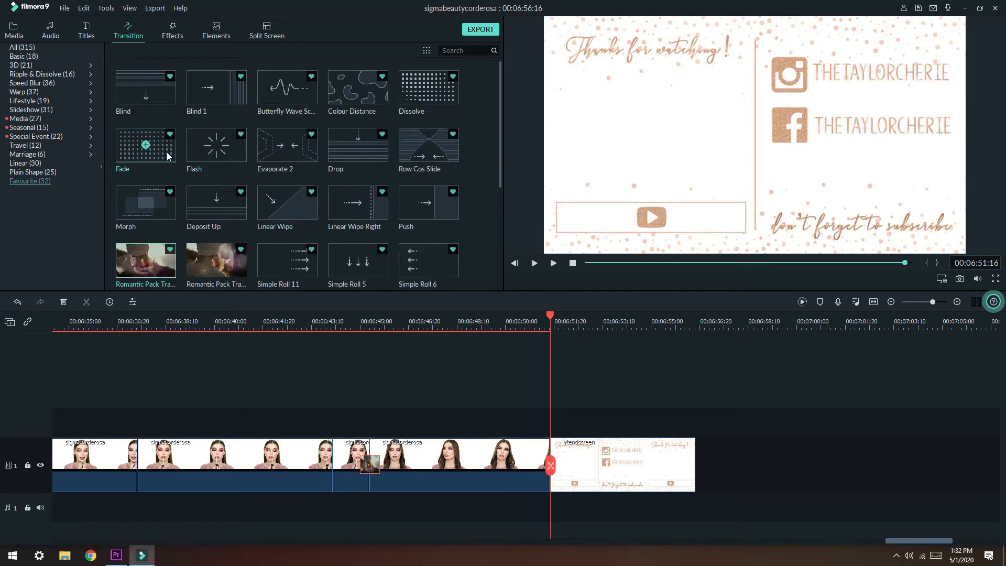
pyautogui.rightClick(540, 461)
pyautogui.click(563, 460)
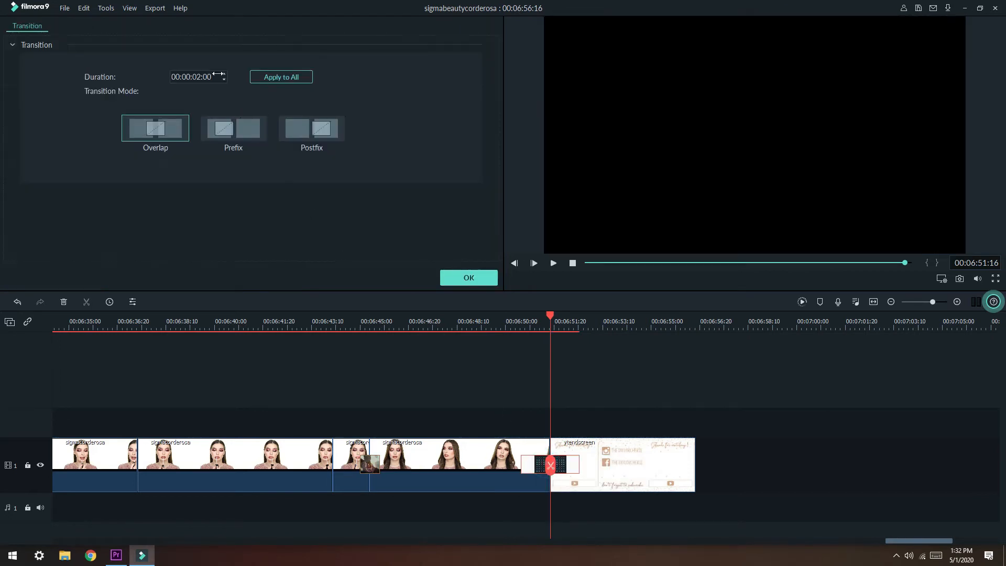
pyautogui.click(488, 280)
pyautogui.click(554, 264)
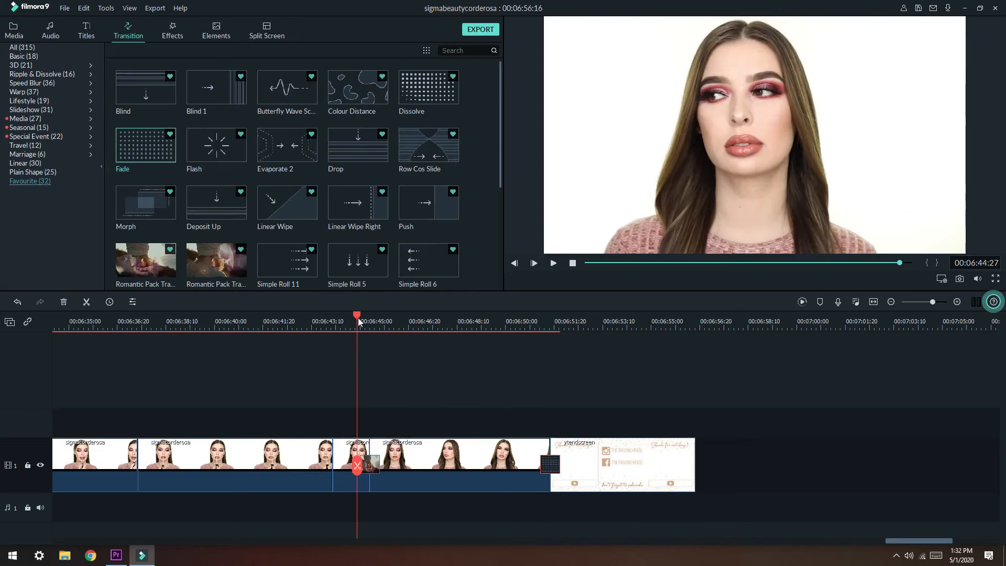
pyautogui.click(555, 264)
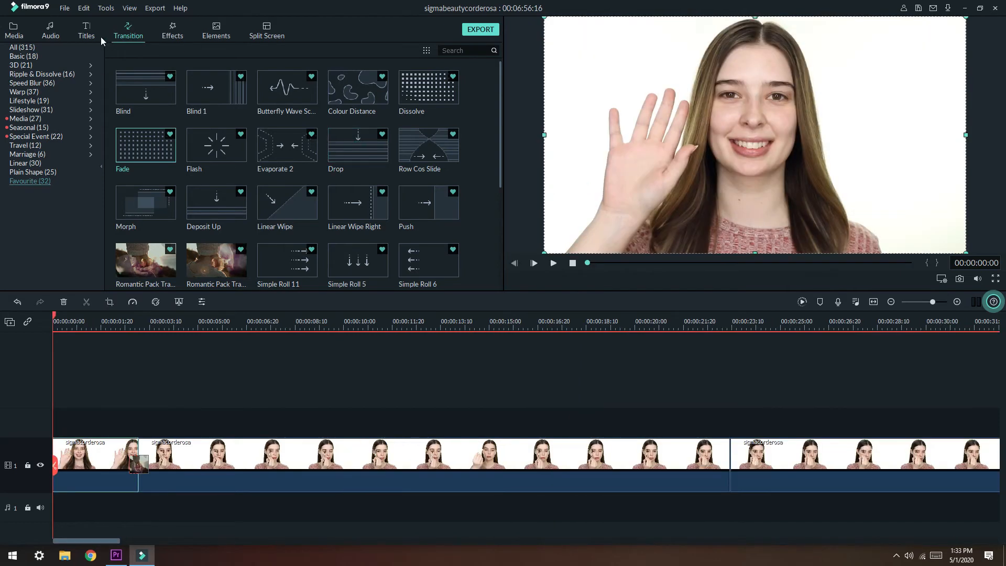
# - Add the custom Brushes title on video track 2 at 00:00:40:15, where the brush clip begins
pyautogui.click(90, 28)
pyautogui.click(34, 55)
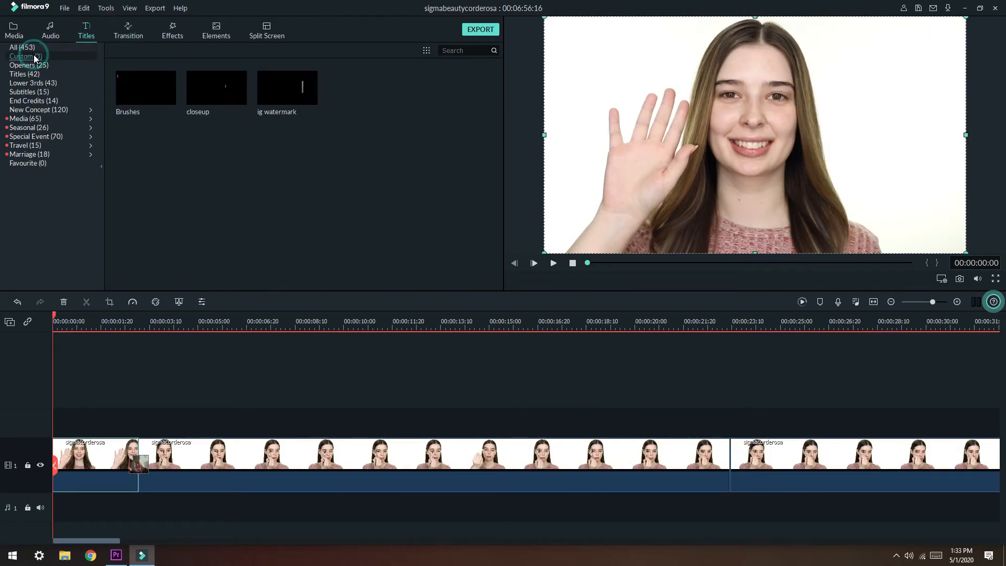
pyautogui.moveTo(147, 108)
pyautogui.moveTo(547, 321); pyautogui.dragTo(215, 306)
pyautogui.doubleClick(492, 462)
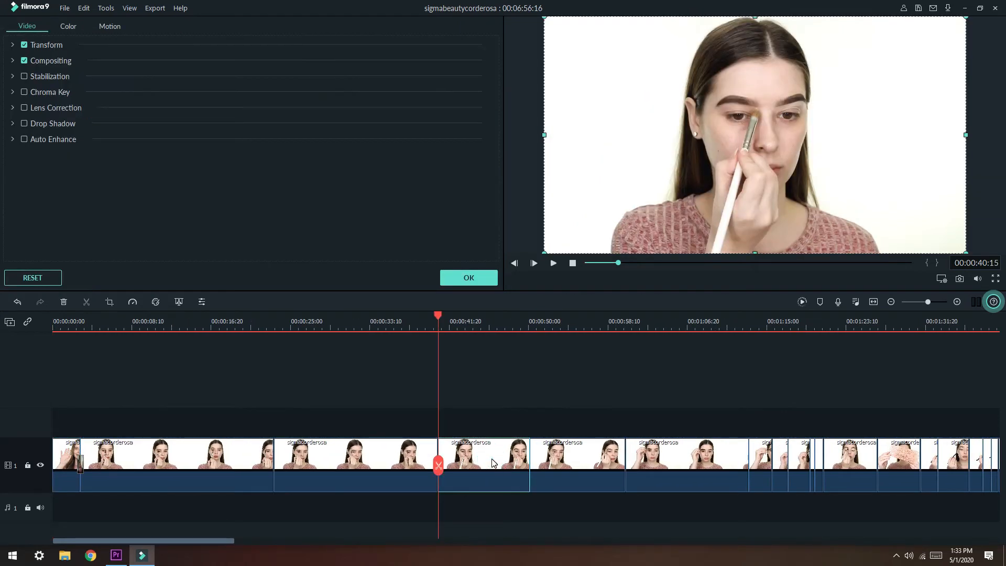
pyautogui.click(466, 279)
pyautogui.moveTo(394, 312); pyautogui.dragTo(458, 433)
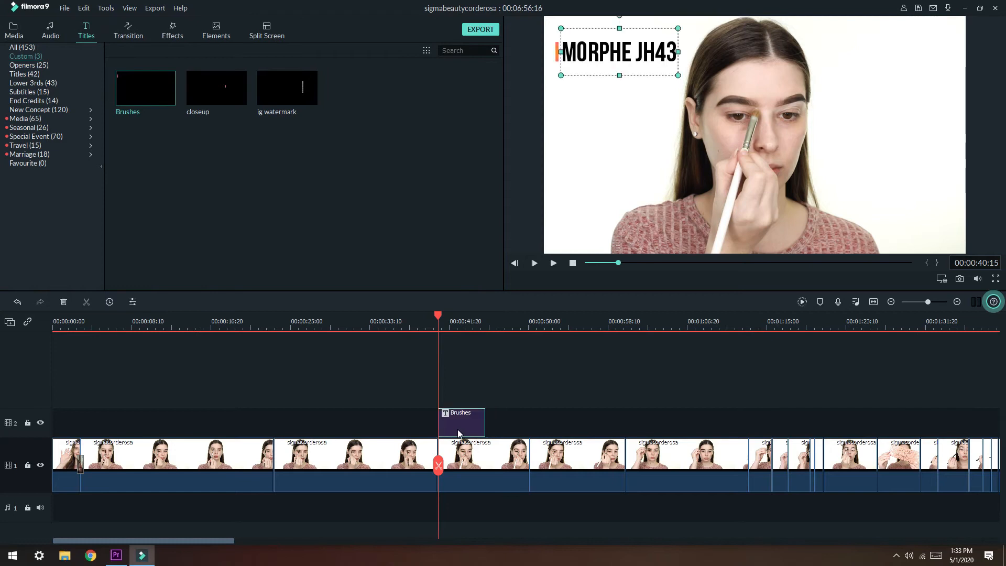
# - Change the text of the Brushes title at 00:00:40:15 to "morphe jh41"
pyautogui.doubleClick(449, 425)
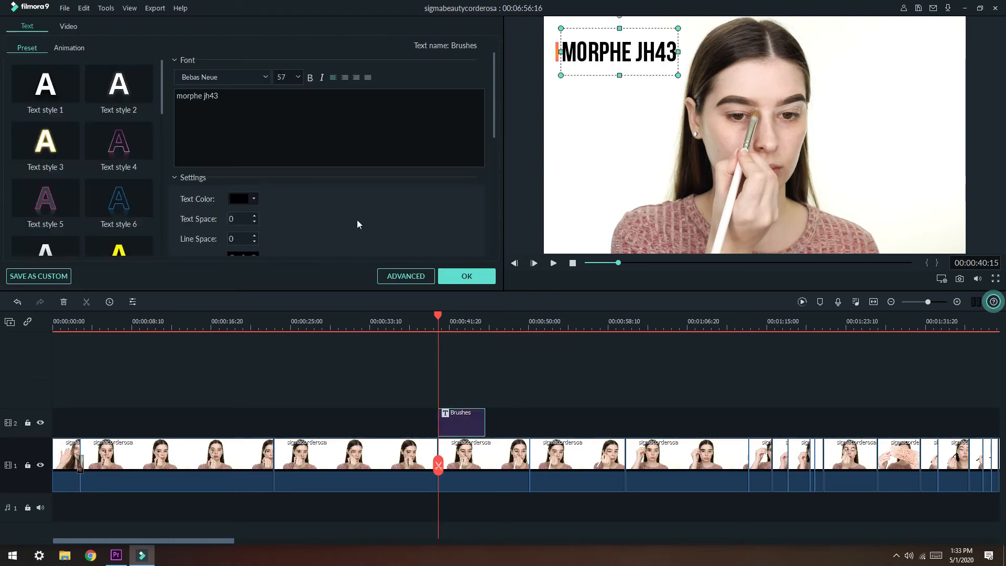
pyautogui.press('BackSpace')
pyautogui.write('1')
pyautogui.click(466, 274)
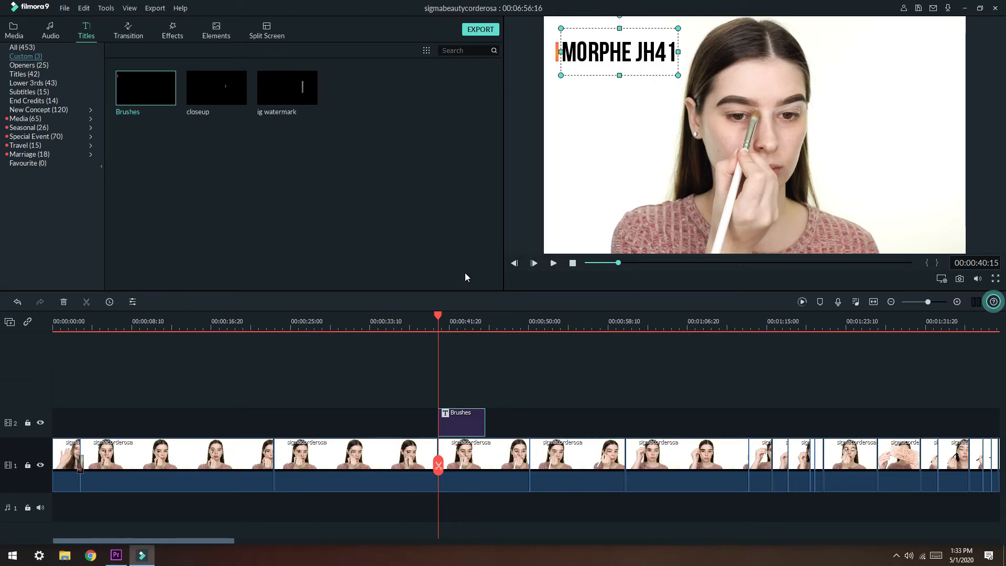
# - Add another Brushes title at 00:01:19:18 and set its text to "morphe jh36"
pyautogui.moveTo(229, 540); pyautogui.dragTo(310, 533)
pyautogui.doubleClick(365, 485)
pyautogui.click(477, 280)
pyautogui.moveTo(146, 88)
pyautogui.mouseDown()
pyautogui.moveTo(406, 398)
pyautogui.moveTo(407, 432)
pyautogui.mouseUp()
pyautogui.doubleClick(406, 431)
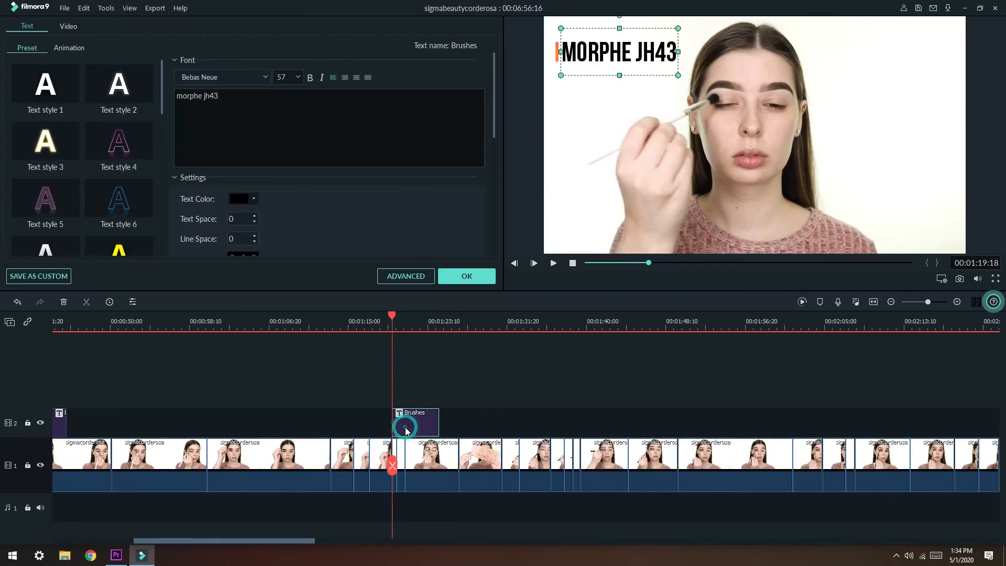
pyautogui.press('BackSpace')
pyautogui.press('BackSpace')
pyautogui.write('36')
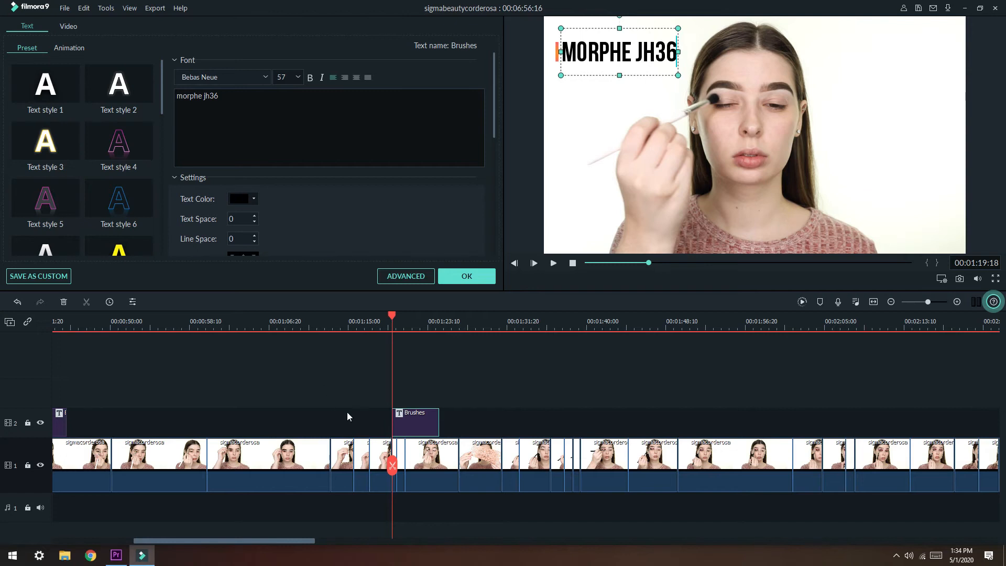
# - Add a Brushes title at 00:01:31:05 and set its text to "morphe m506"
pyautogui.doubleClick(502, 466)
pyautogui.click(466, 276)
pyautogui.moveTo(175, 111); pyautogui.dragTo(527, 423)
pyautogui.doubleClick(526, 423)
pyautogui.press('BackSpace')
pyautogui.press('BackSpace')
pyautogui.press('BackSpace')
pyautogui.press('BackSpace')
pyautogui.write('m')
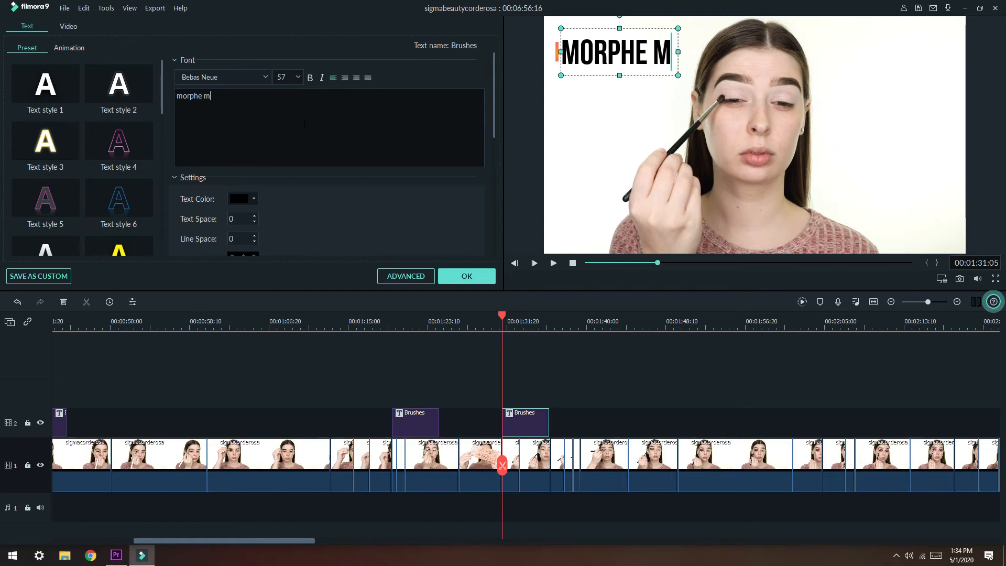
pyautogui.write('506')
pyautogui.click(466, 276)
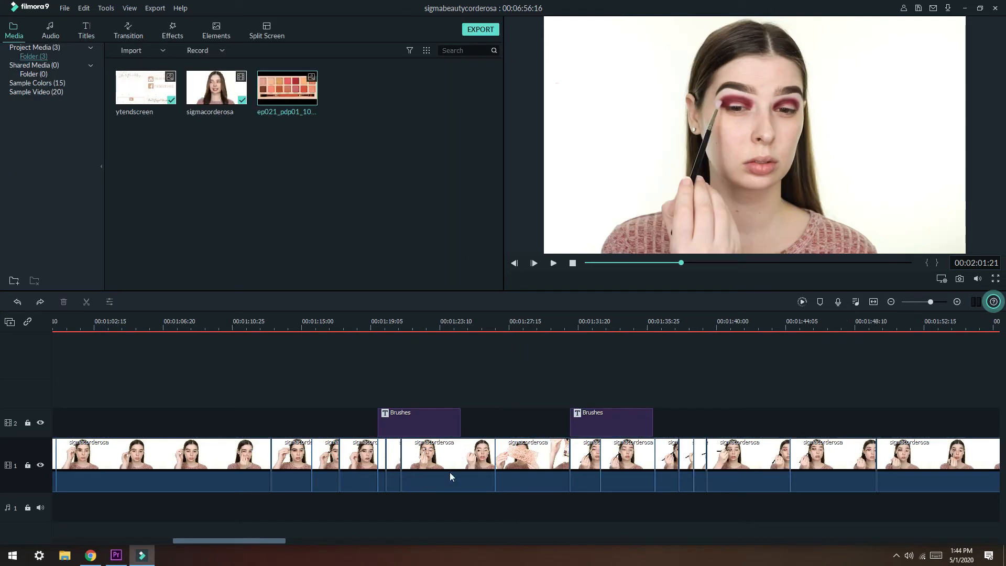
# - Lock video tracks 1 and 2, then place the palette image on track 3 at 00:01:31:05, shrunk and positioned beside the model's shoulder
pyautogui.click(28, 466)
pyautogui.click(26, 423)
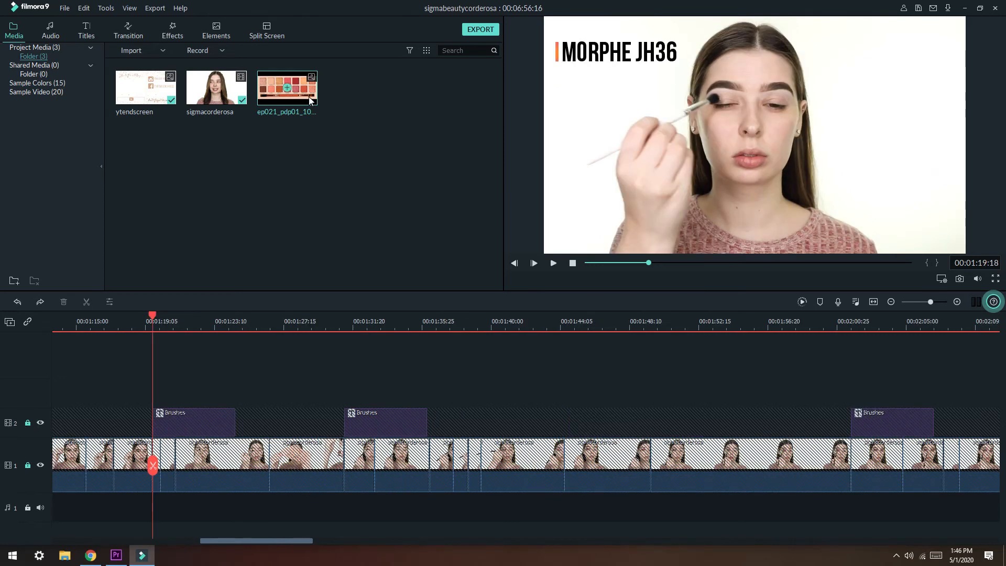
pyautogui.moveTo(309, 96); pyautogui.dragTo(343, 385)
pyautogui.doubleClick(359, 394)
pyautogui.moveTo(544, 53); pyautogui.dragTo(833, 165)
pyautogui.moveTo(940, 187); pyautogui.dragTo(932, 176)
pyautogui.click(477, 275)
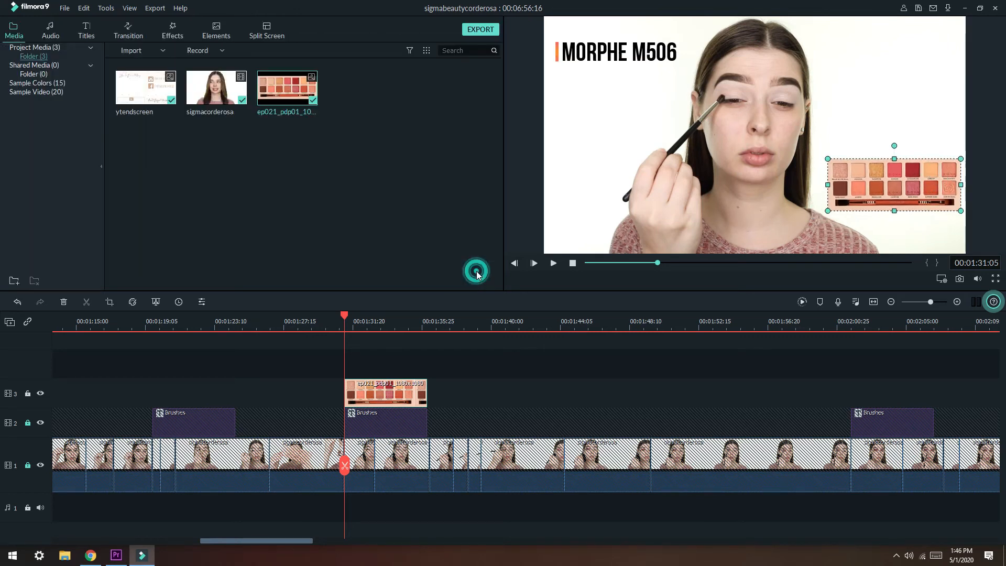
# - Add the favourite arrow Doodle Pack - Element 4 on track 4 above the palette image at 00:01:31:05
pyautogui.click(223, 35)
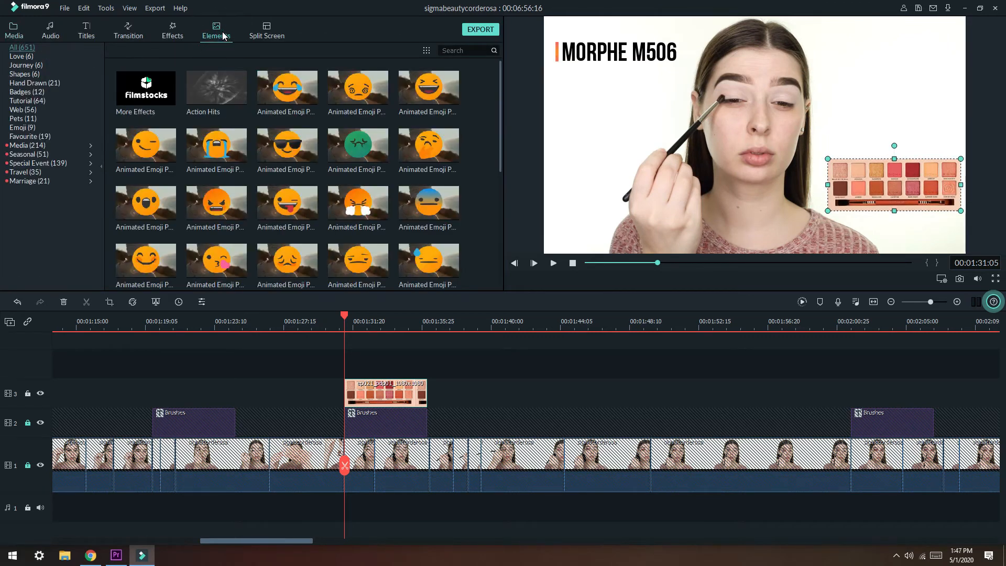
pyautogui.click(46, 137)
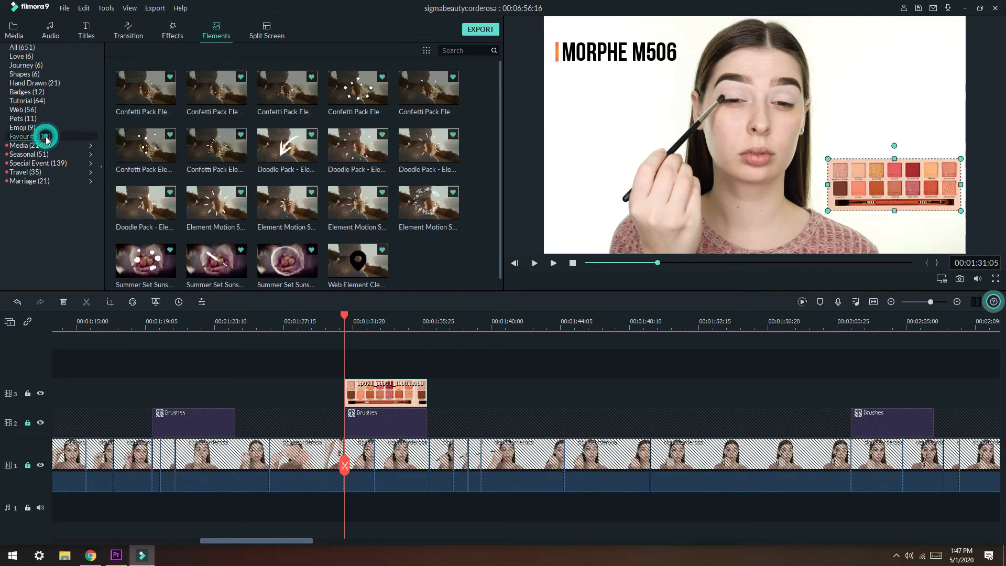
pyautogui.click(307, 161)
pyautogui.moveTo(338, 310); pyautogui.dragTo(360, 379)
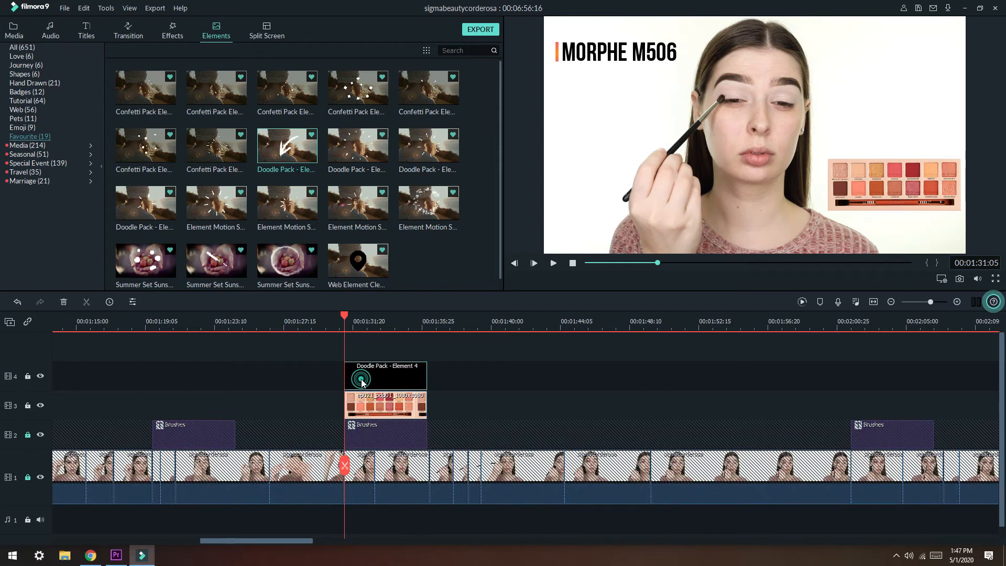
# - Shrink the arrow doodle, position it over the dark red shade in the palette's upper row, and play it back
pyautogui.doubleClick(361, 381)
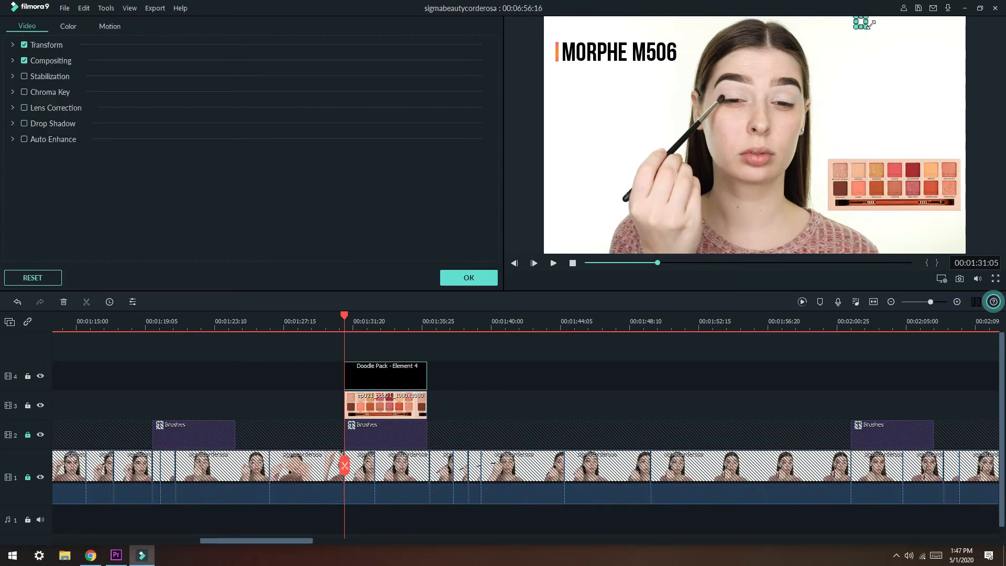
pyautogui.moveTo(865, 36)
pyautogui.mouseDown()
pyautogui.moveTo(872, 161)
pyautogui.moveTo(911, 170)
pyautogui.mouseUp()
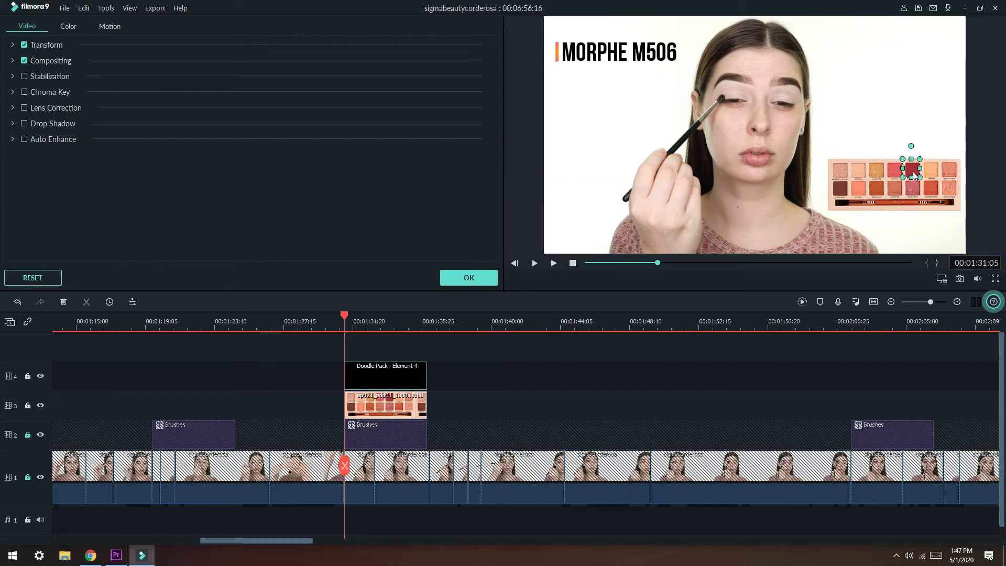
pyautogui.click(552, 264)
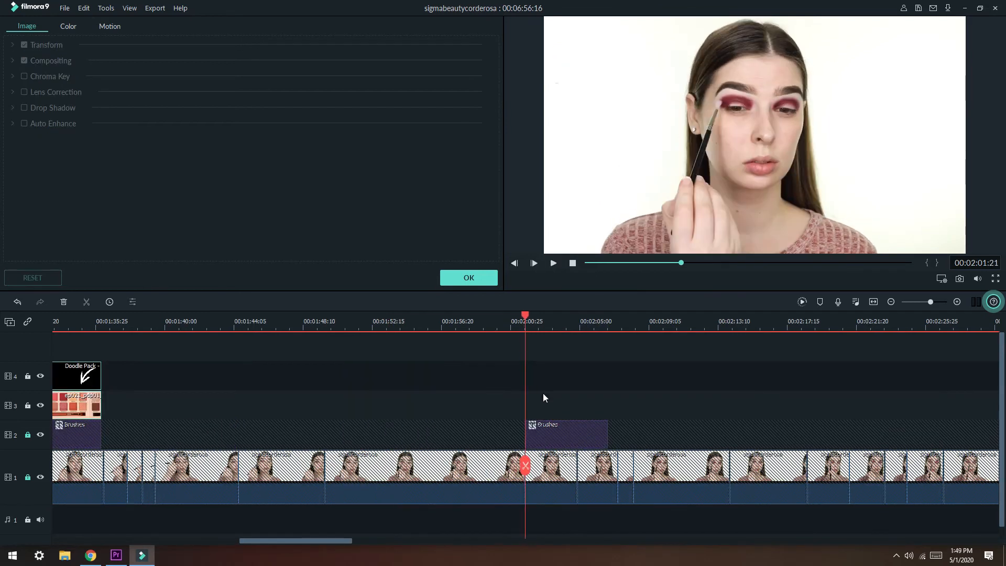
# - Paste the palette and arrow clips at 00:02:01:21, move the arrow onto the fourth shade of the palette's upper row, and play it back
pyautogui.hotkey('ctrl', 'v')
pyautogui.click(566, 408)
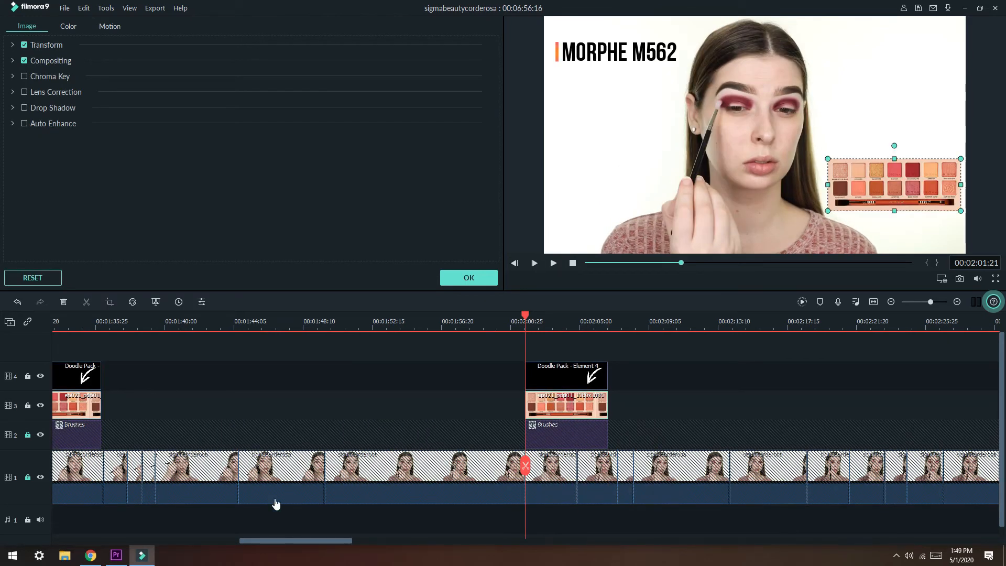
pyautogui.click(956, 184)
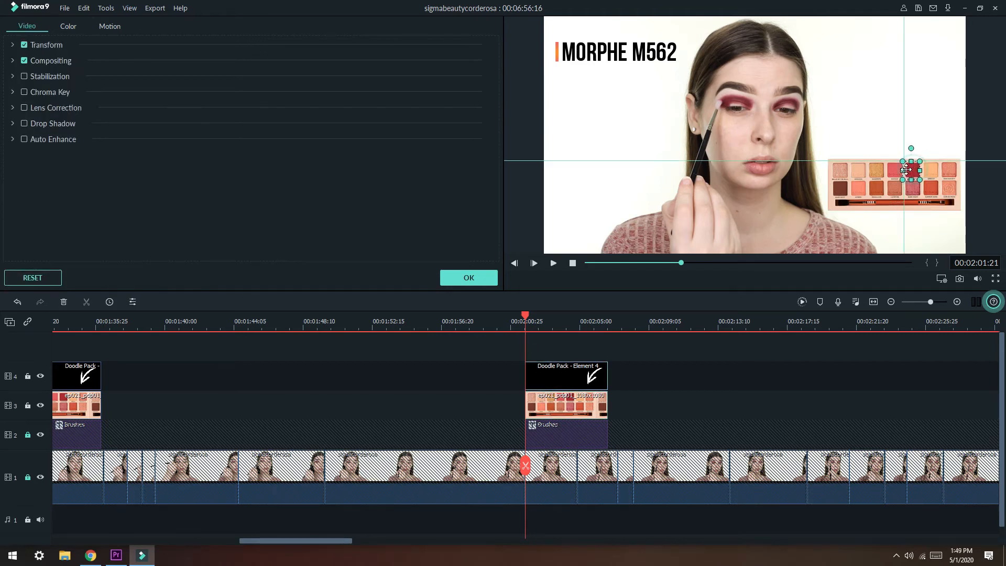
pyautogui.click(553, 263)
pyautogui.moveTo(349, 540); pyautogui.dragTo(383, 540)
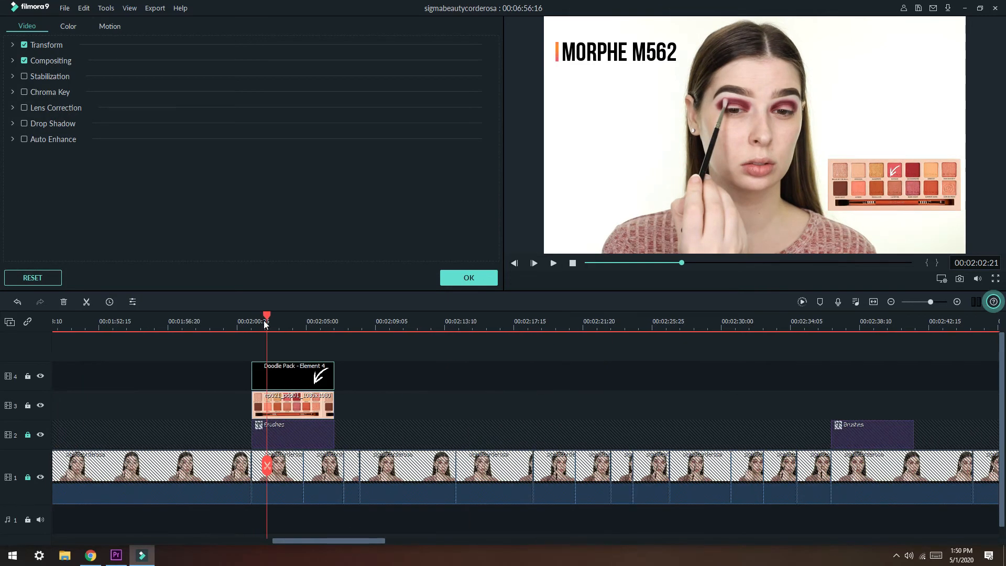
# - Paste the palette and arrow at 00:02:18:22, move the arrow onto the second shade of the lower row, and play it back
pyautogui.moveTo(266, 321)
pyautogui.mouseDown()
pyautogui.moveTo(561, 487)
pyautogui.moveTo(555, 503)
pyautogui.moveTo(516, 497)
pyautogui.moveTo(534, 499)
pyautogui.mouseUp()
pyautogui.rightClick(550, 366)
pyautogui.click(576, 167)
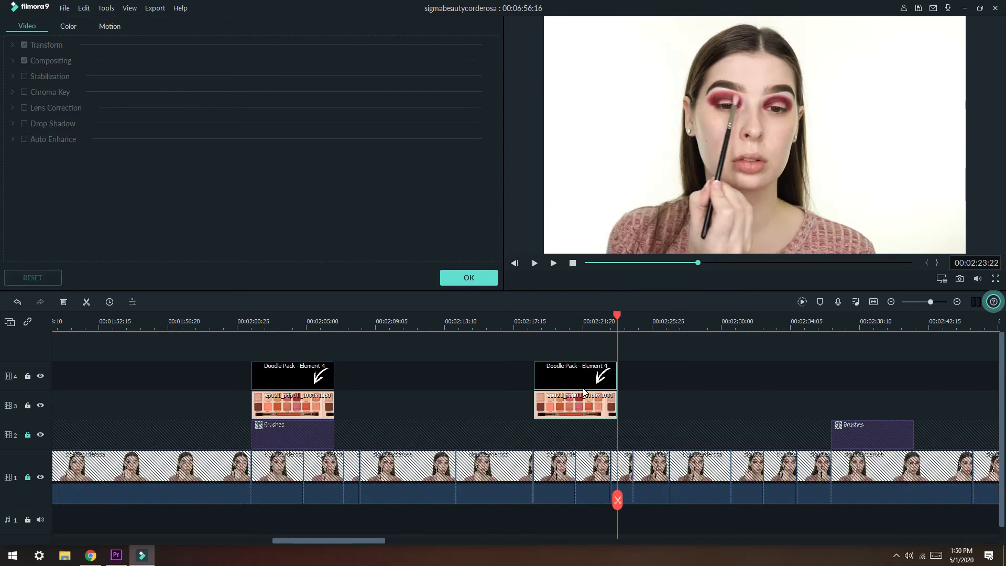
pyautogui.click(910, 174)
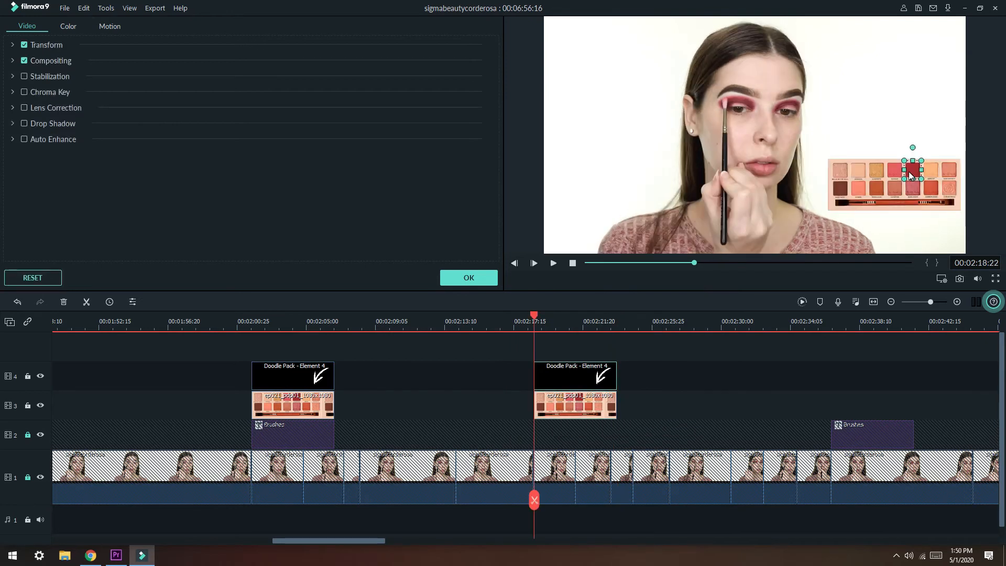
pyautogui.moveTo(910, 175); pyautogui.dragTo(860, 190)
pyautogui.click(553, 263)
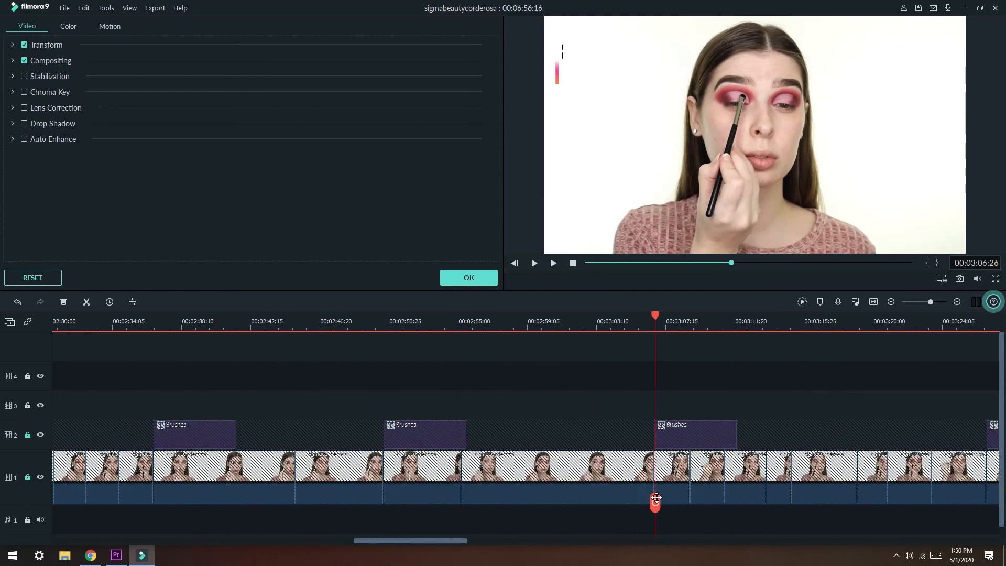
# - Paste the palette and arrow at the Morphe M508 title, 00:03:06:24, and position the arrow over the first shade of the upper row
pyautogui.hotkey('ctrl', 'v')
pyautogui.moveTo(843, 172); pyautogui.dragTo(842, 170)
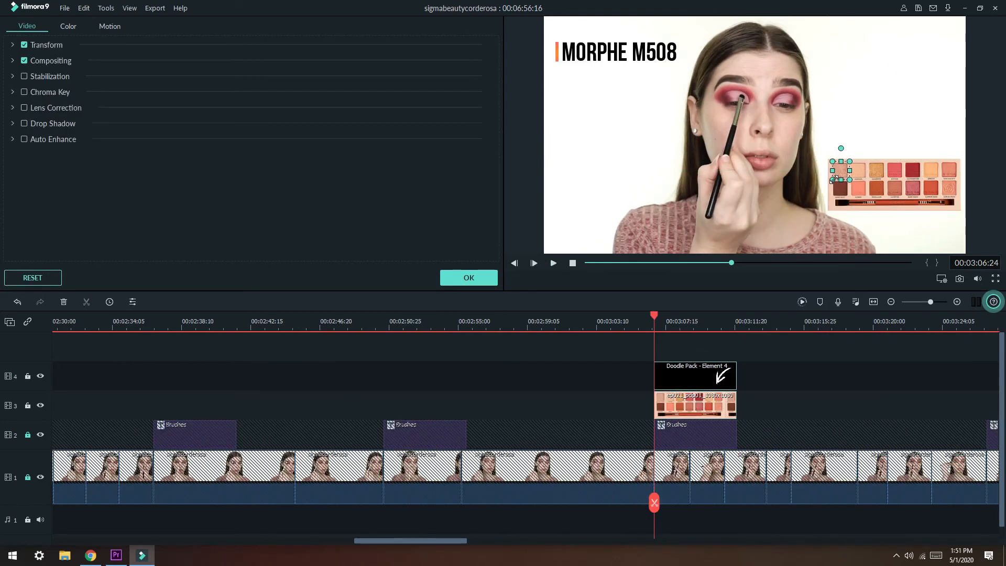
pyautogui.moveTo(654, 502); pyautogui.dragTo(664, 502)
# - Paste the palette and arrow at the Profusion ES5 title, 00:03:26:25, and place the arrow on the lower row's fifth shade
pyautogui.hscroll(3, 228, 500)
pyautogui.moveTo(223, 499)
pyautogui.mouseDown()
pyautogui.moveTo(481, 512)
pyautogui.moveTo(559, 525)
pyautogui.moveTo(543, 519)
pyautogui.mouseUp()
pyautogui.rightClick(562, 398)
pyautogui.click(587, 147)
pyautogui.doubleClick(566, 375)
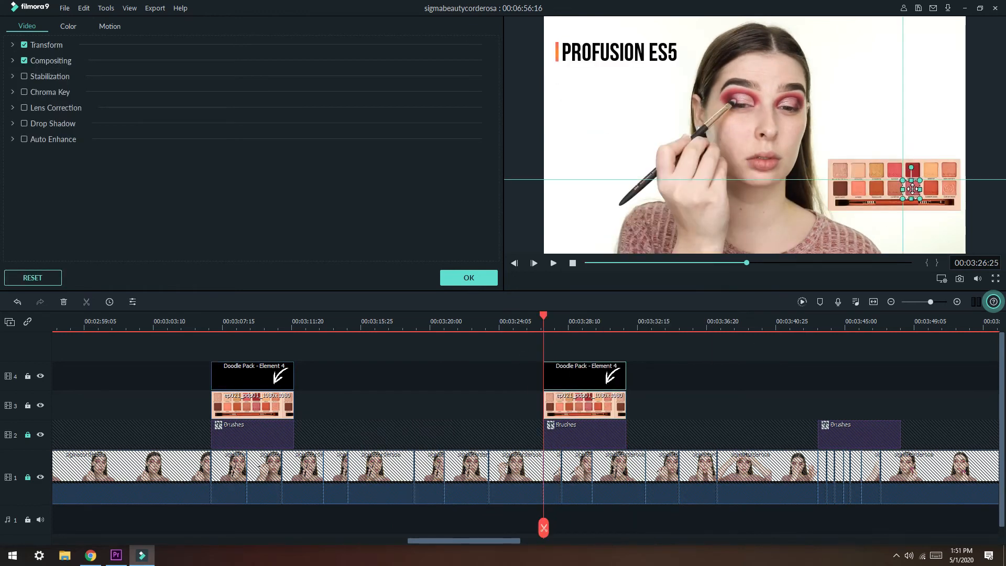
pyautogui.click(553, 263)
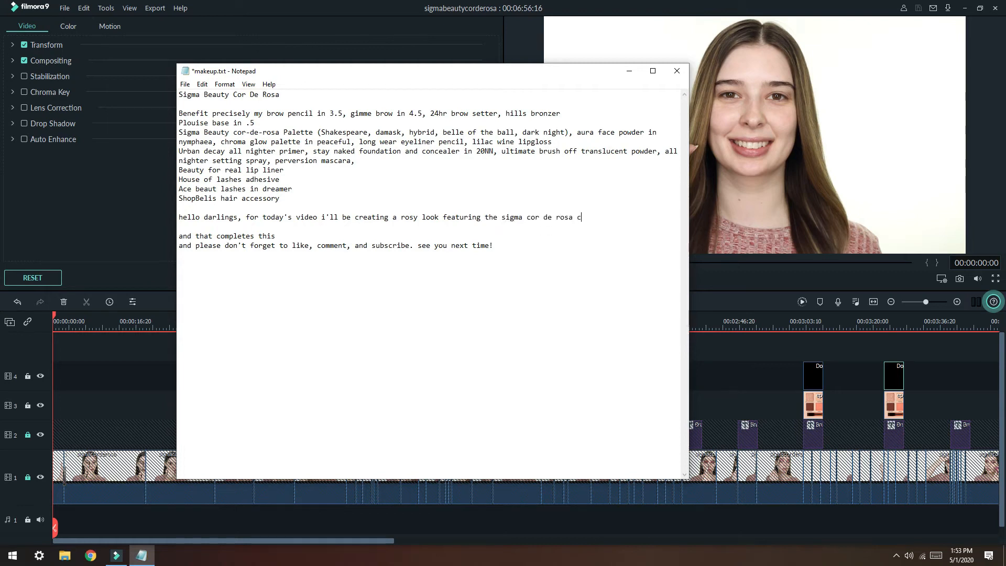
# - In Notepad's makeup.txt, write the voice-over script for the brow pencil in 3.5, plouise base in .5, gimme brow in 4.5 and 24hr brow setter
pyautogui.press('Return')
pyautogui.click(114, 350)
pyautogui.moveTo(54, 317); pyautogui.dragTo(86, 317)
pyautogui.click(141, 555)
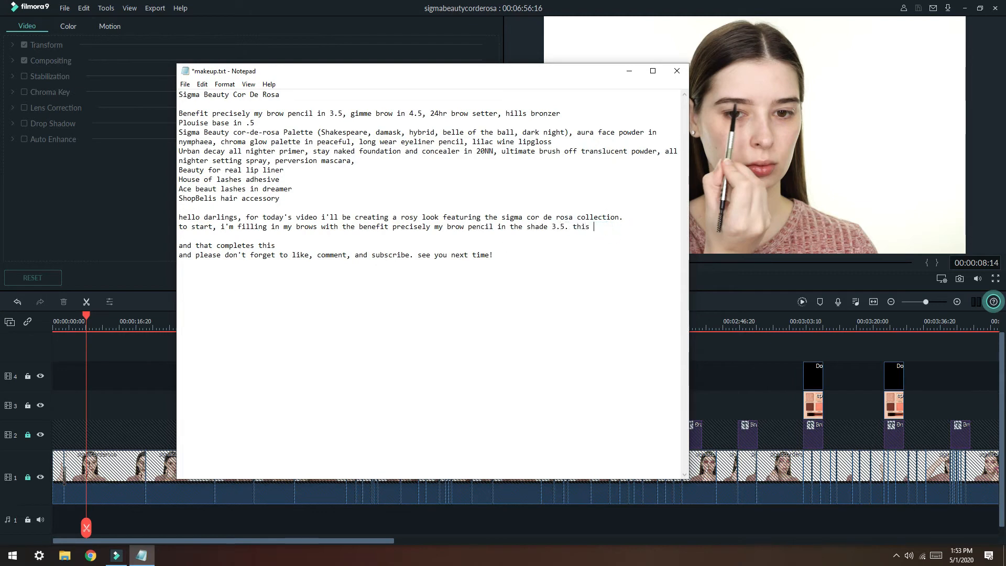
pyautogui.write("w product of all time. next, i'm cleaning up the lower edge of the brow with the pllo")
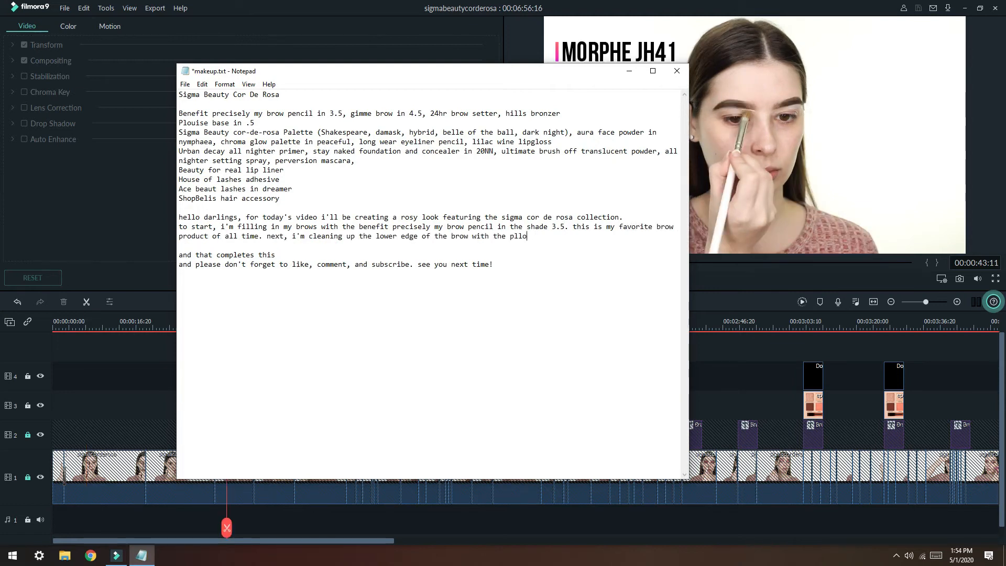
pyautogui.write("h raelly helps to define and sharpen the brow shape. after that, i'm using the benefit gimme brow in 4.5 and 24hr brow se")
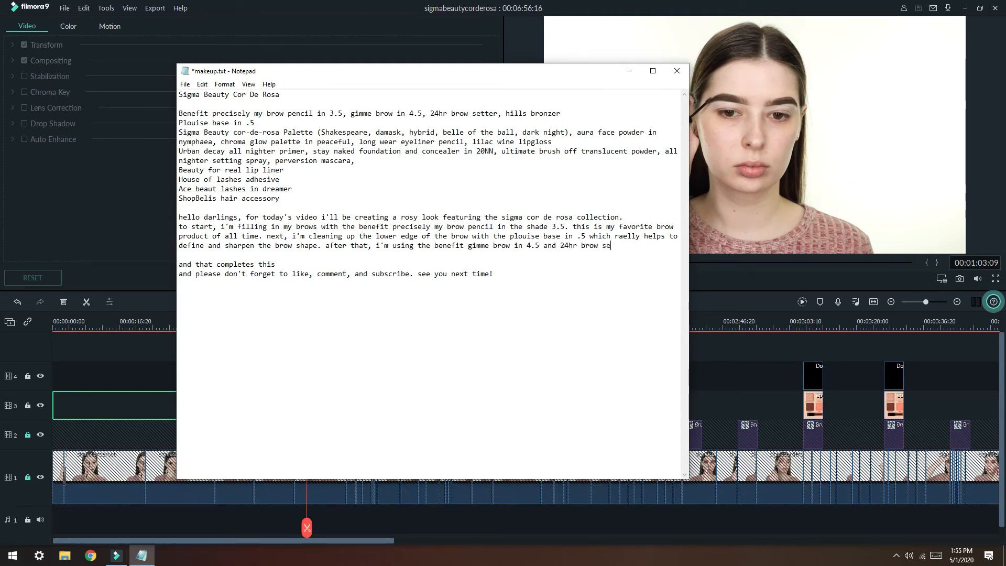
pyautogui.write(' dimension and set the brows in place.')
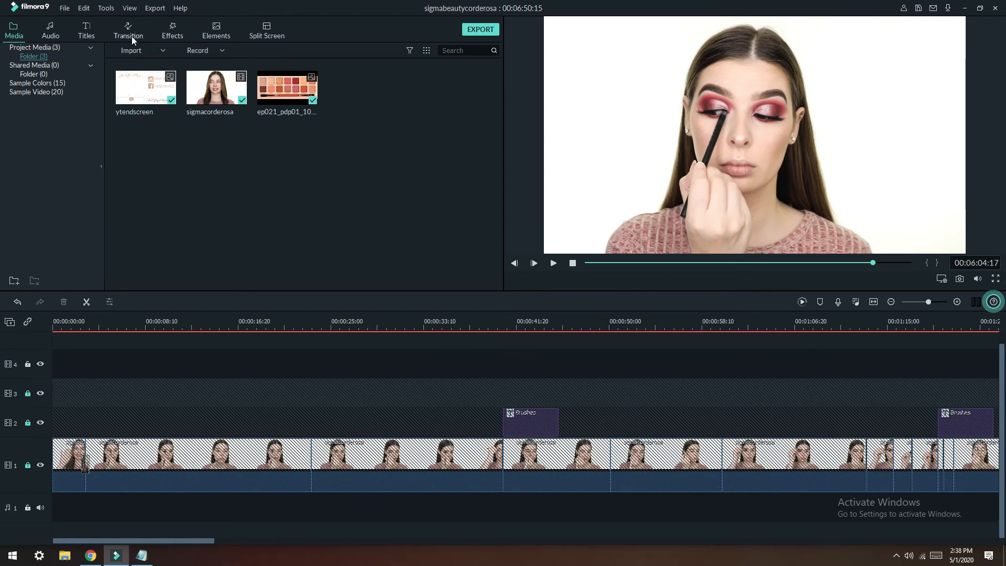
# - Back in Filmora9, import New Recording 38, place it at the start of audio track 1, and play back its opening
pyautogui.click(131, 50)
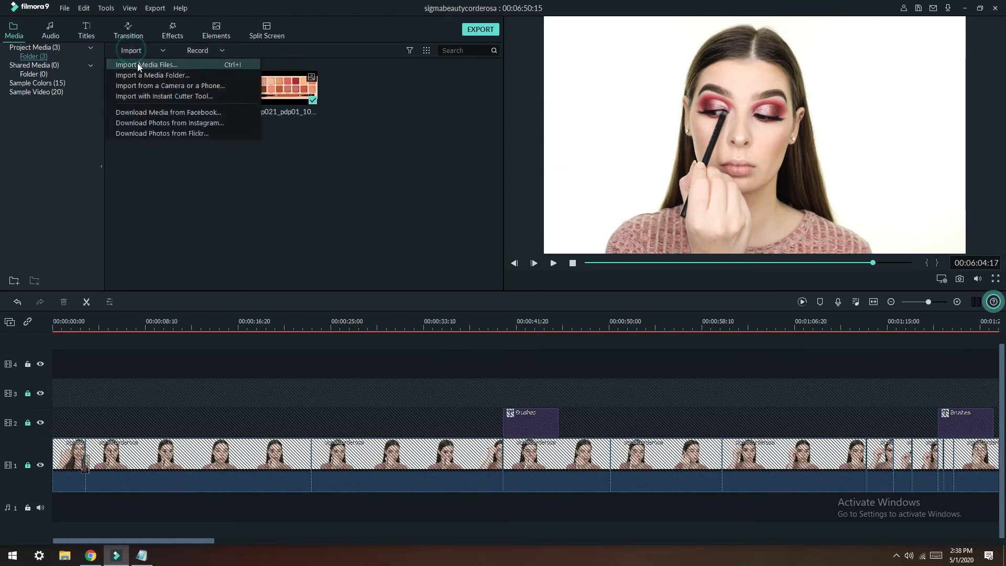
pyautogui.click(137, 64)
pyautogui.click(47, 149)
pyautogui.doubleClick(120, 120)
pyautogui.moveTo(355, 86); pyautogui.dragTo(40, 478)
pyautogui.click(553, 263)
pyautogui.click(555, 264)
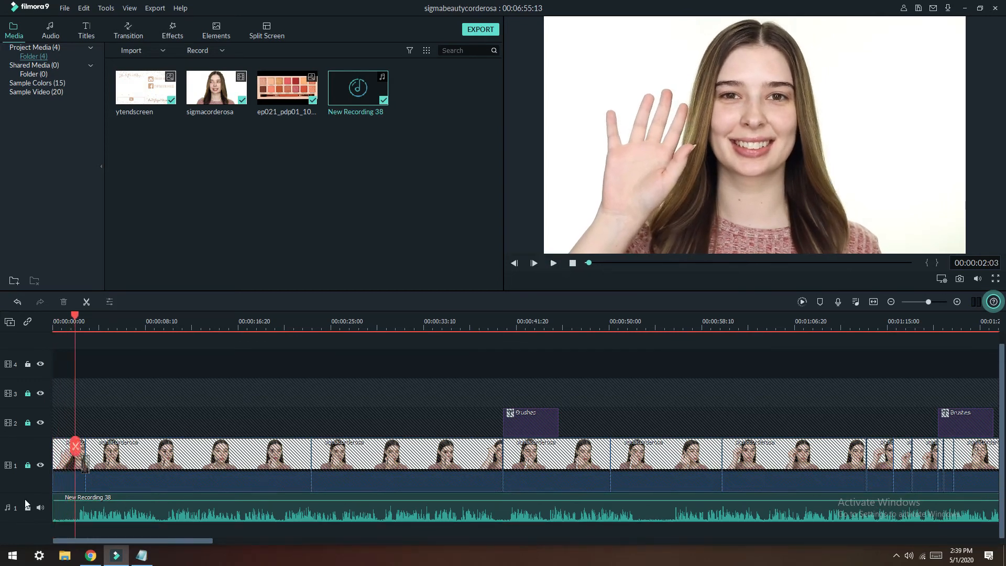
pyautogui.moveTo(75, 449); pyautogui.dragTo(77, 449)
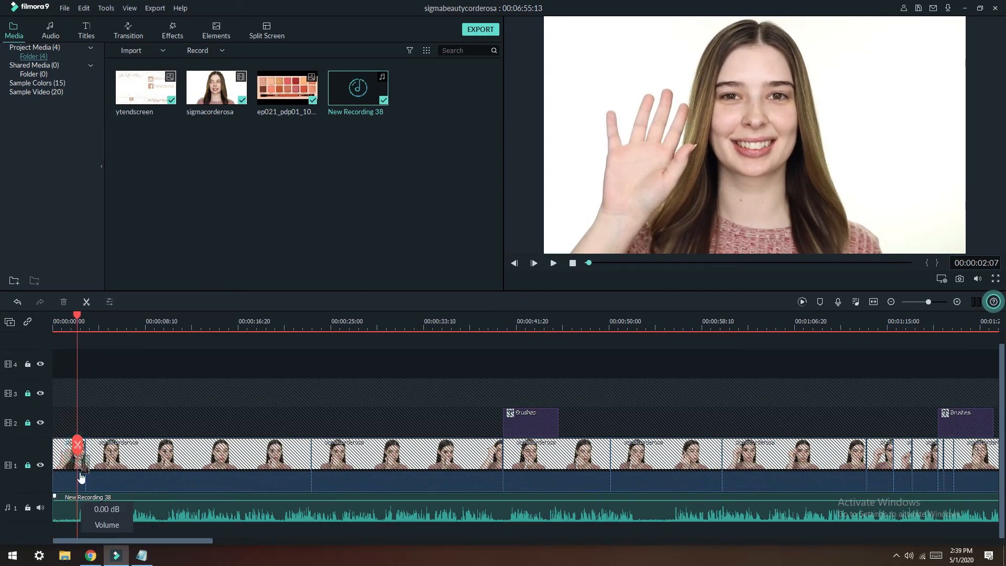
pyautogui.click(572, 263)
# - Split the voice-over at about 00:00:17:12 and move the remaining part to start with the first Brushes title
pyautogui.click(554, 263)
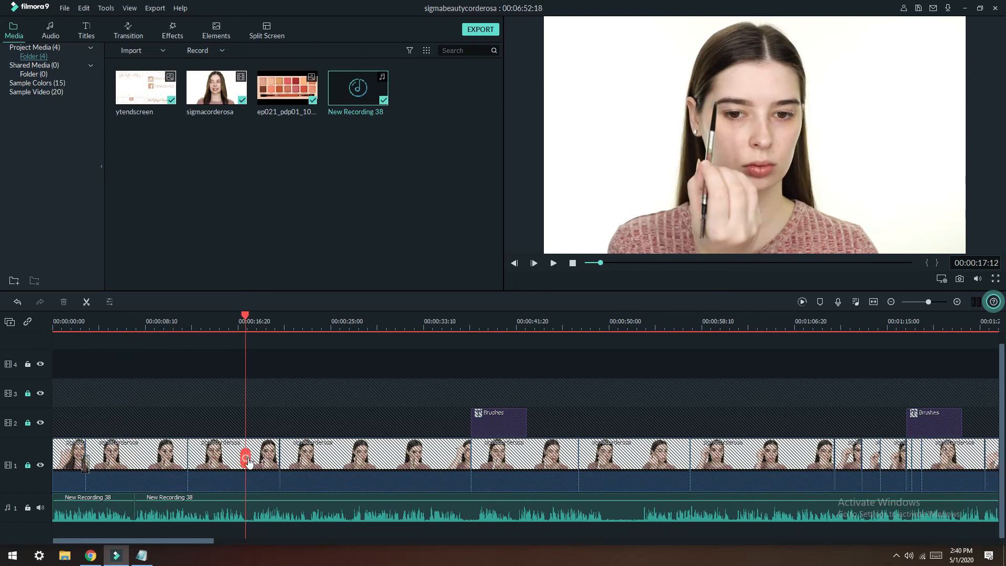
pyautogui.click(246, 507)
pyautogui.click(553, 263)
pyautogui.click(554, 263)
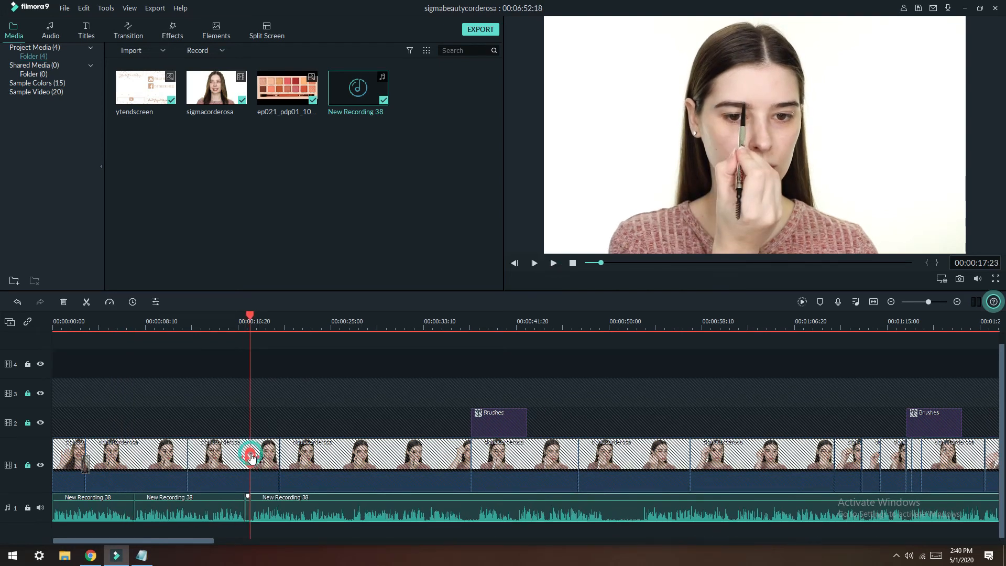
pyautogui.moveTo(272, 517); pyautogui.dragTo(498, 519)
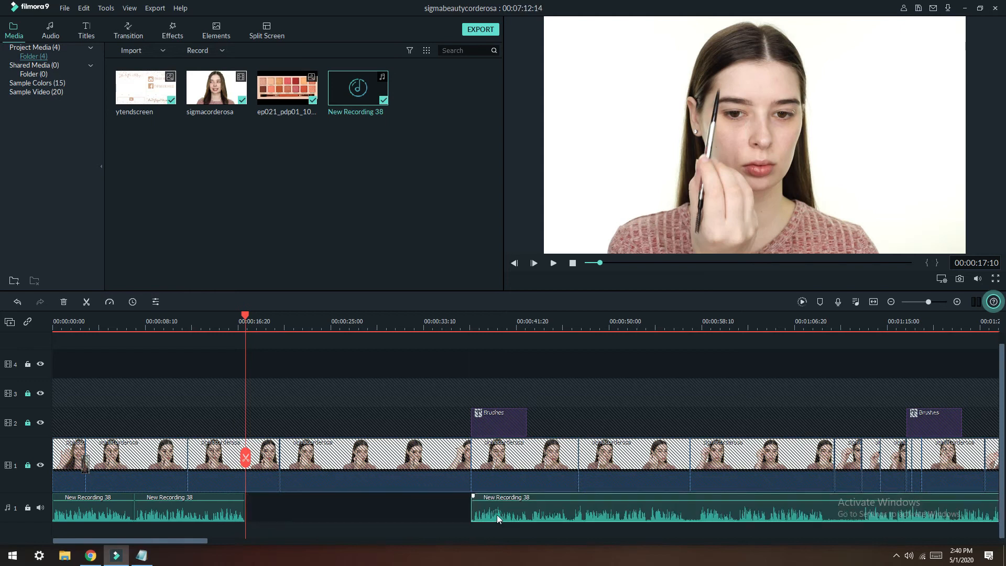
pyautogui.doubleClick(497, 518)
pyautogui.click(471, 273)
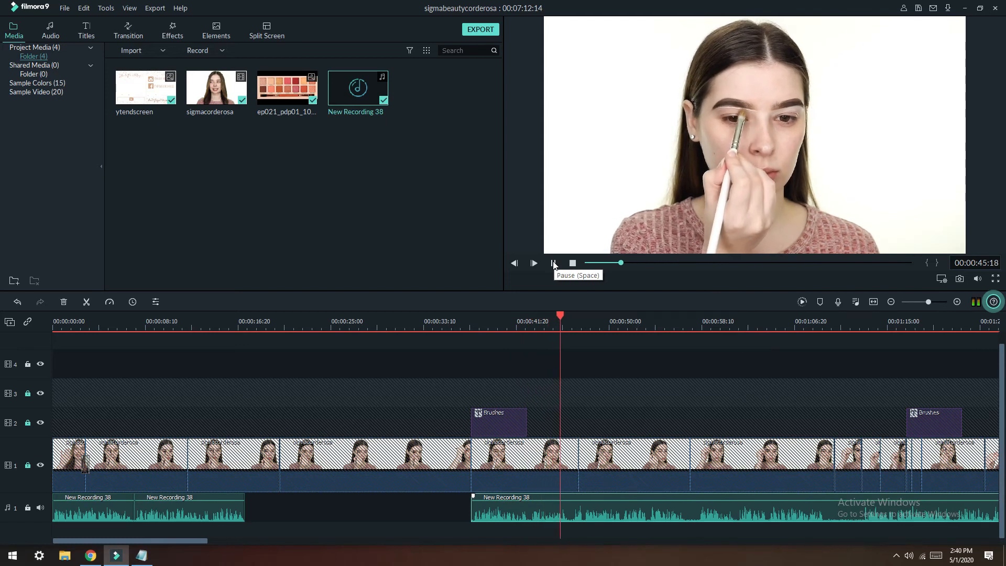
# - Split the voice-over at about 00:00:46, move the remaining part to the brow gel clip at about 00:00:57, and play it back
pyautogui.hotkey('ctrl', 'b')
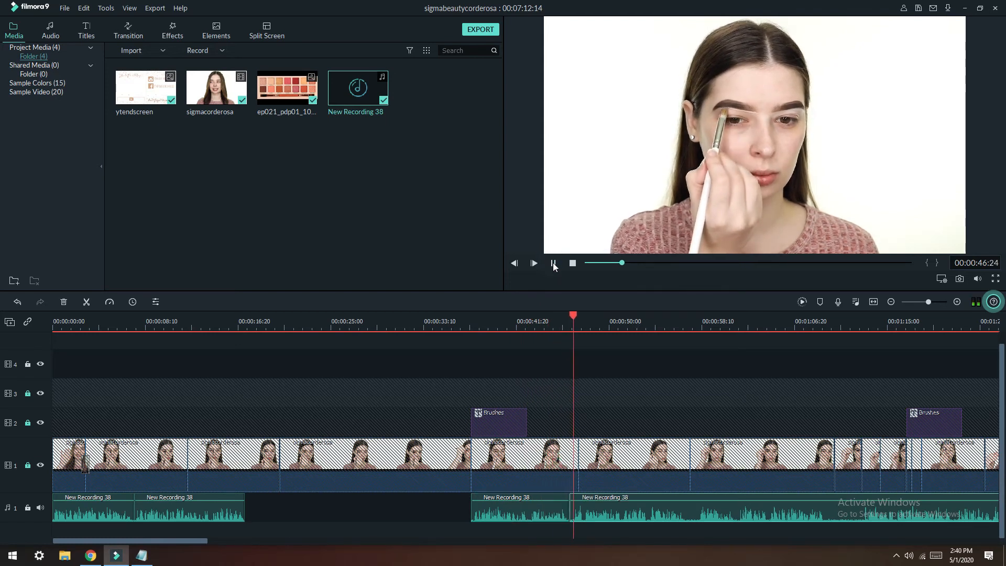
pyautogui.moveTo(661, 513); pyautogui.dragTo(766, 519)
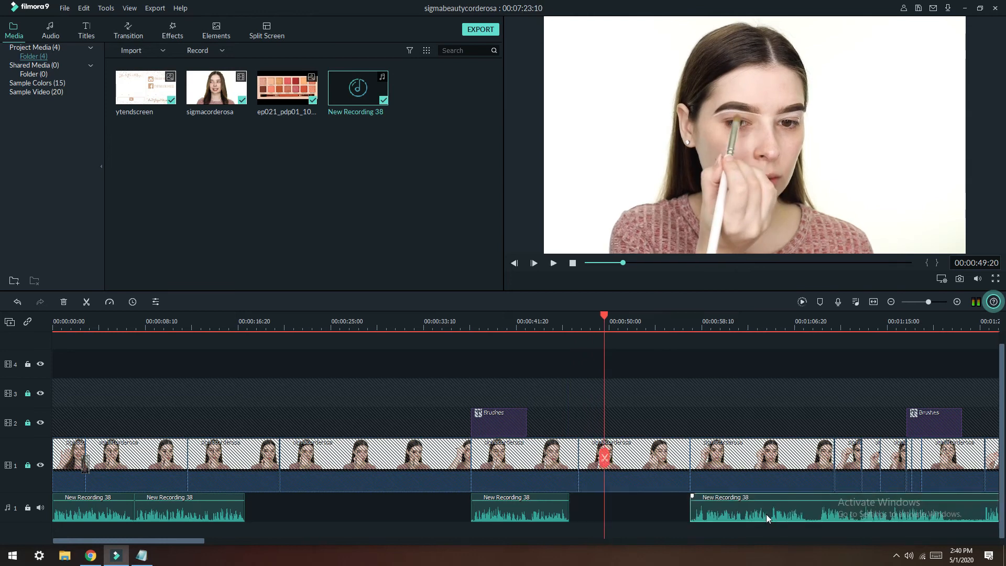
pyautogui.doubleClick(767, 519)
pyautogui.click(468, 276)
pyautogui.click(553, 263)
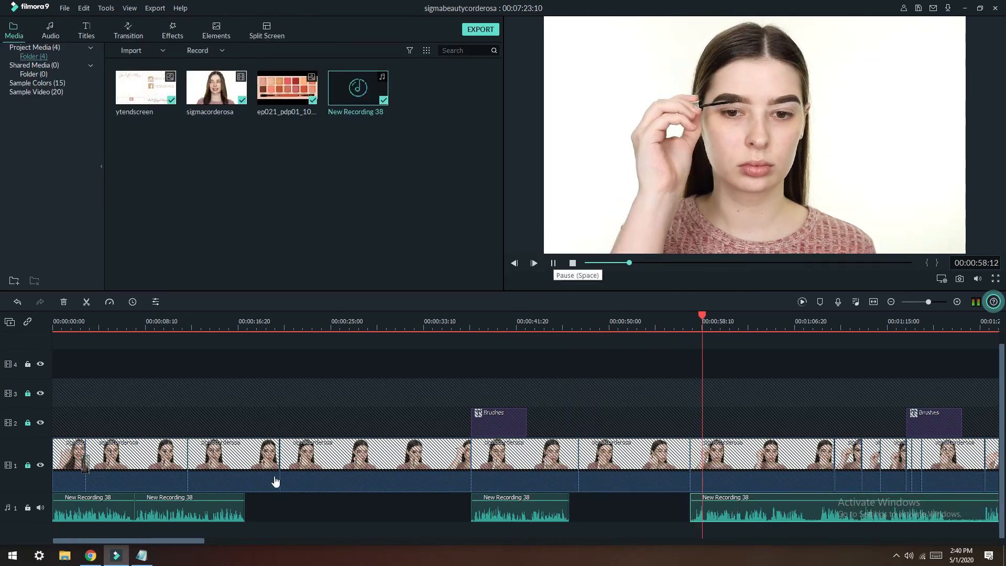
pyautogui.moveTo(204, 540); pyautogui.dragTo(282, 543)
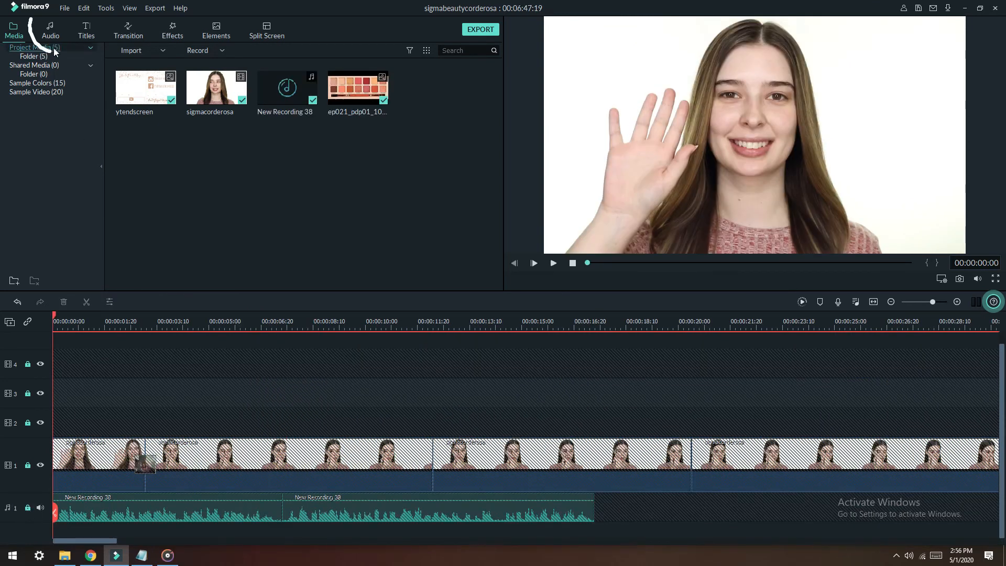
# - Search My Music for "you" and place Mendum - You at the start of audio track 2
pyautogui.click(50, 32)
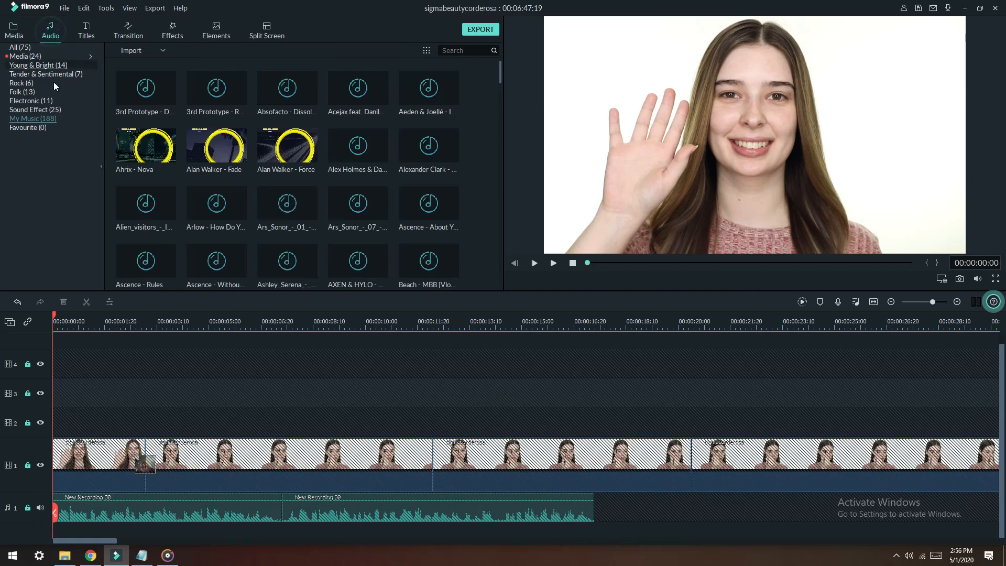
pyautogui.write('you')
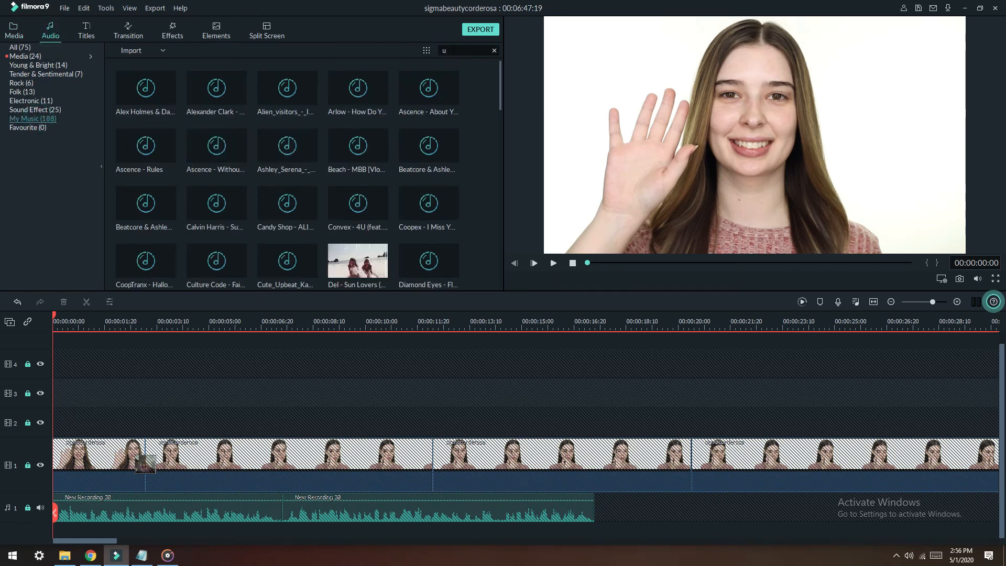
pyautogui.moveTo(380, 143); pyautogui.dragTo(52, 498)
pyautogui.moveTo(97, 542); pyautogui.dragTo(557, 554)
pyautogui.scroll(-1, 548, 524)
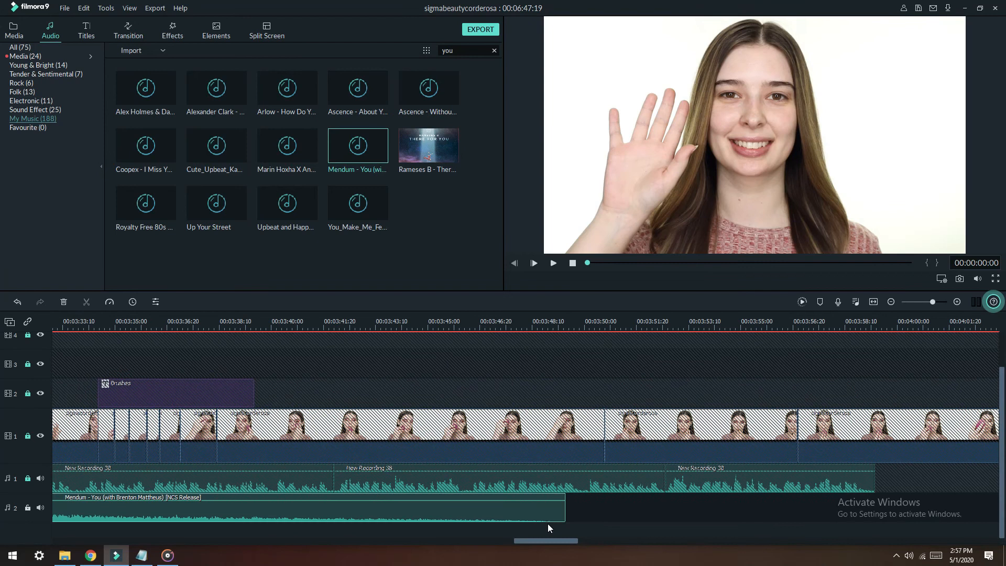
# - Search My Music for "never" and insert Steve Hartz - Never Get Old on audio track 2 near the fading end of Mendum - You
pyautogui.press('BackSpace')
pyautogui.press('BackSpace')
pyautogui.press('BackSpace')
pyautogui.write('never')
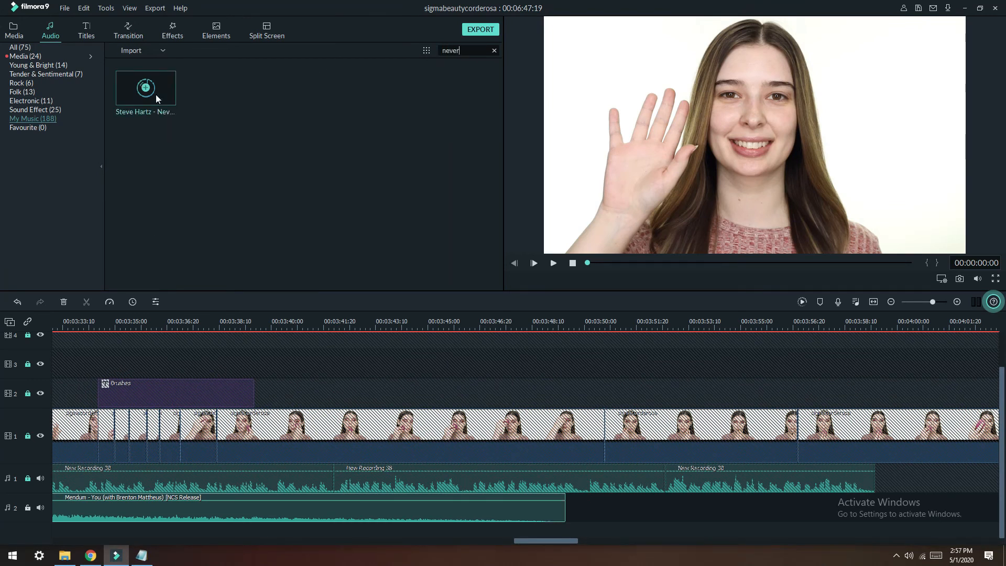
pyautogui.moveTo(157, 98); pyautogui.dragTo(309, 507)
# - Delete the leftover Mendum piece after Never Get Old, and cut off the Never Get Old music past the end screen's end
pyautogui.moveTo(545, 541); pyautogui.dragTo(930, 548)
pyautogui.click(816, 512)
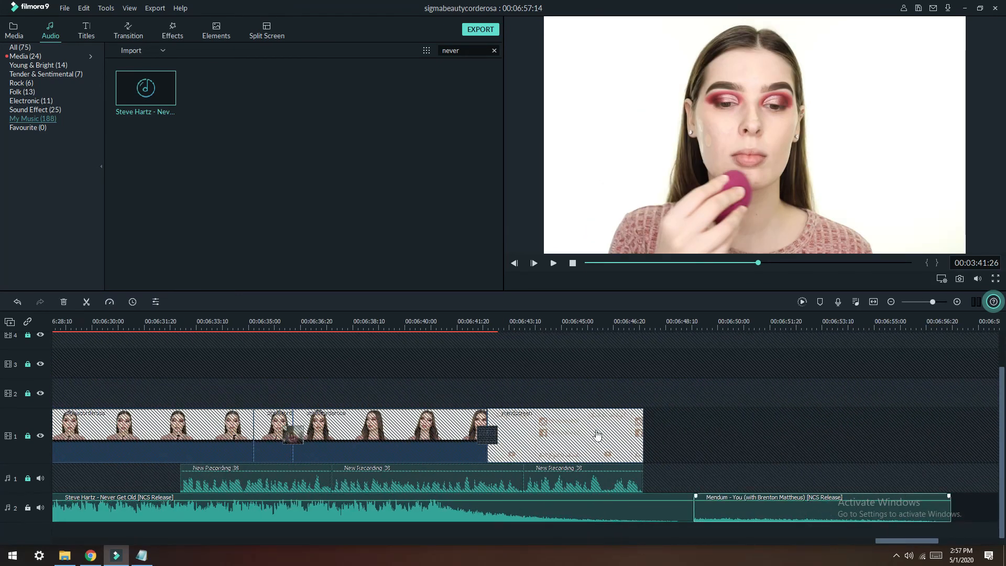
pyautogui.press('Delete')
pyautogui.moveTo(691, 511); pyautogui.dragTo(642, 521)
pyautogui.click(514, 263)
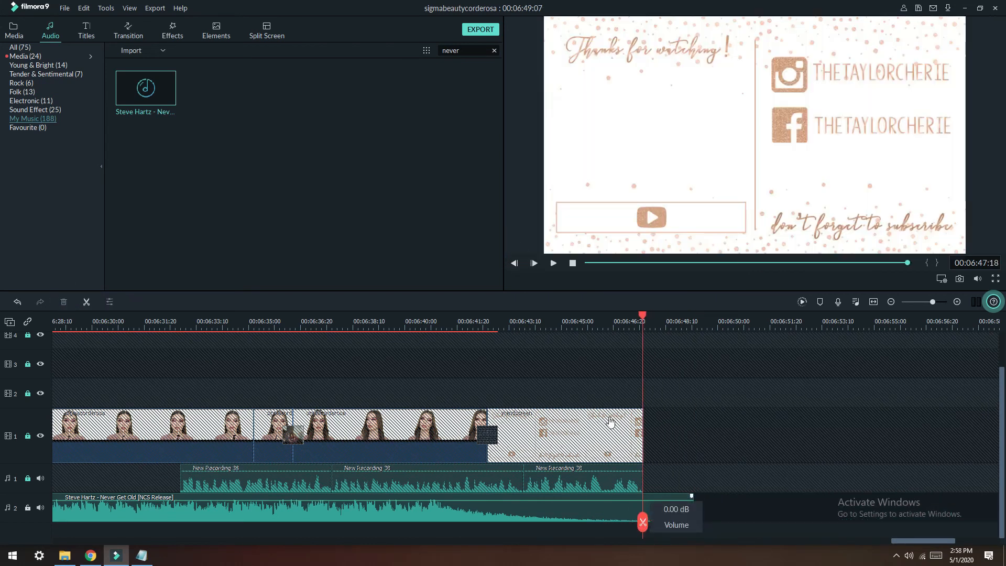
pyautogui.click(644, 516)
pyautogui.click(655, 511)
pyautogui.press('Delete')
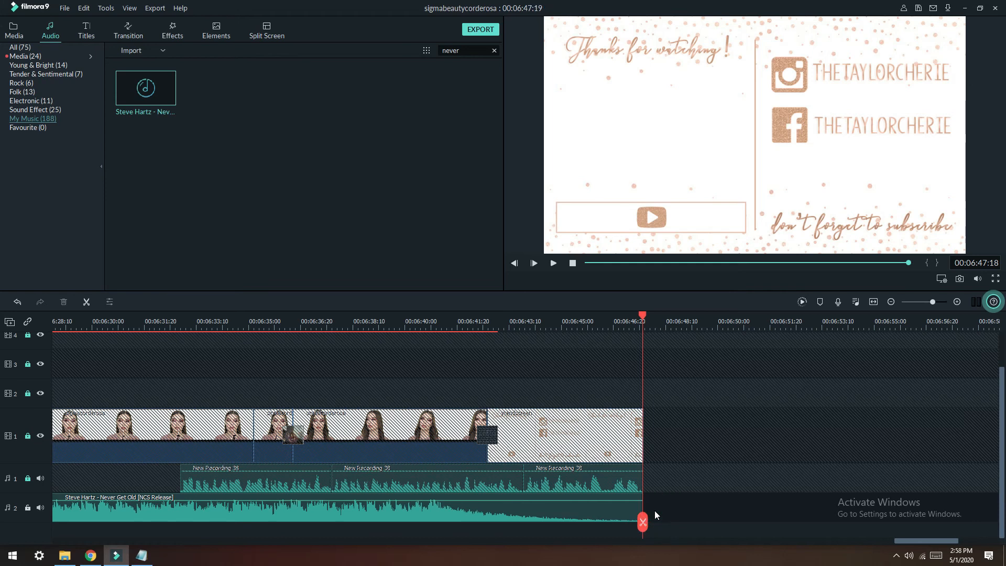
# - Set the volume of the Steve Hartz - Never Get Old clip to -50 dB
pyautogui.doubleClick(731, 511)
pyautogui.click(60, 224)
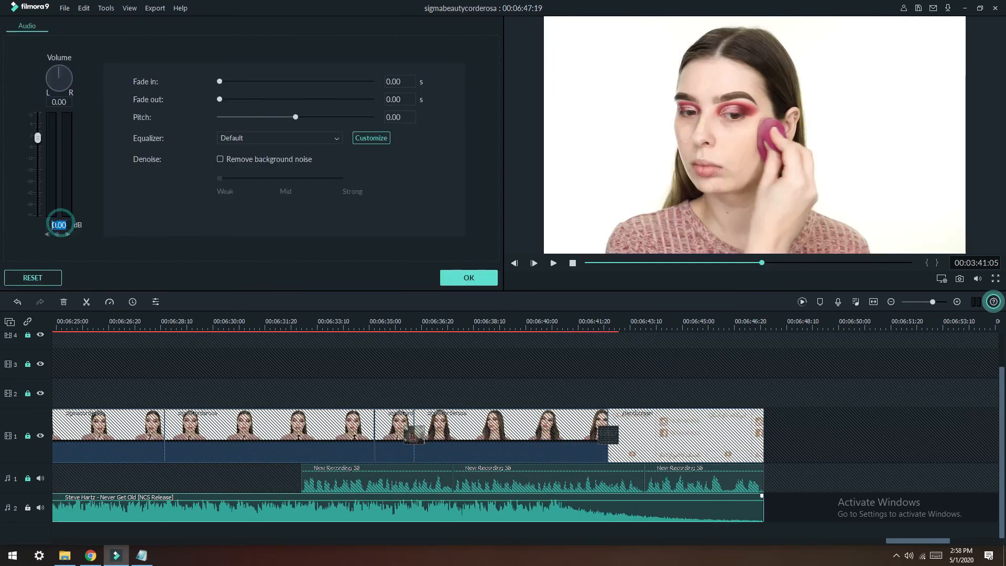
pyautogui.write('-50')
pyautogui.click(456, 277)
# - Set the volume of the Mendum - You clip to -50 dB
pyautogui.moveTo(897, 540); pyautogui.dragTo(398, 540)
pyautogui.doubleClick(367, 507)
pyautogui.click(52, 225)
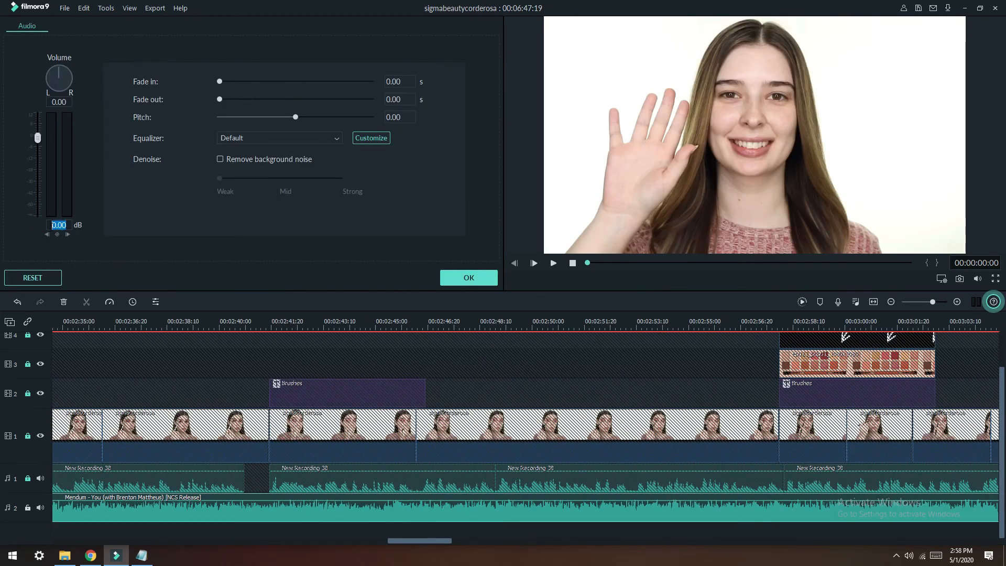
pyautogui.click(450, 275)
# - Split the Mendum - You music at the end of the opening voice-over and at the start of the second voice-over section
pyautogui.moveTo(427, 545); pyautogui.dragTo(548, 501)
pyautogui.moveTo(637, 321); pyautogui.dragTo(237, 310)
pyautogui.moveTo(213, 500); pyautogui.dragTo(424, 507)
pyautogui.click(224, 499)
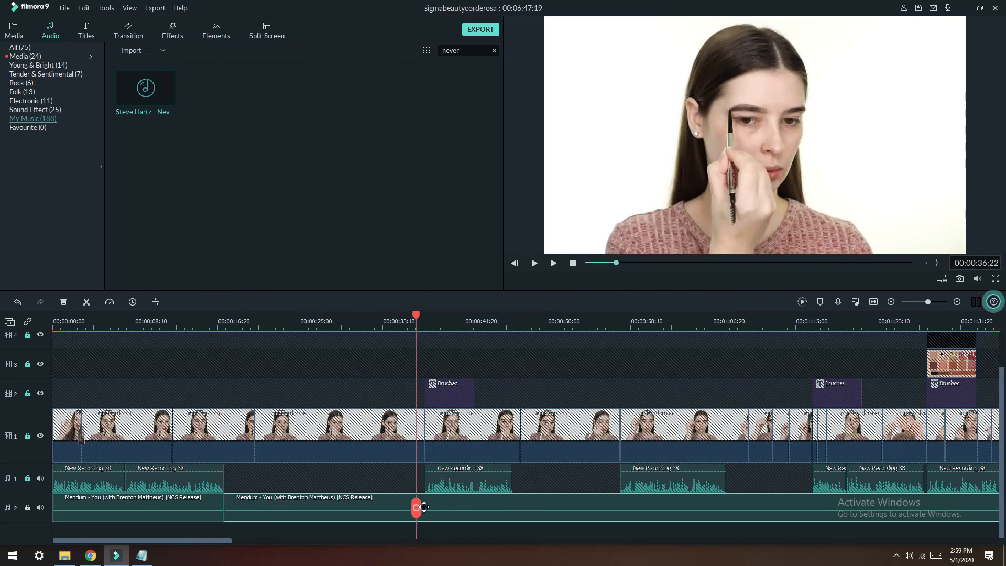
pyautogui.click(424, 507)
# - Set the Mendum piece in the first voice-over gap to -20 dB with a fade-in and a 0.7 s fade-out
pyautogui.doubleClick(407, 502)
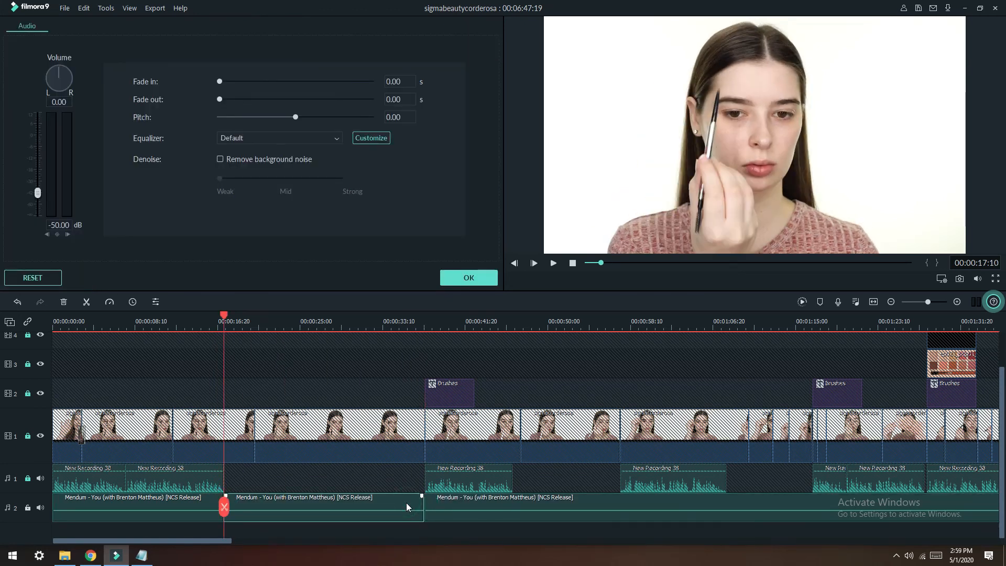
pyautogui.write('20')
pyautogui.click(410, 82)
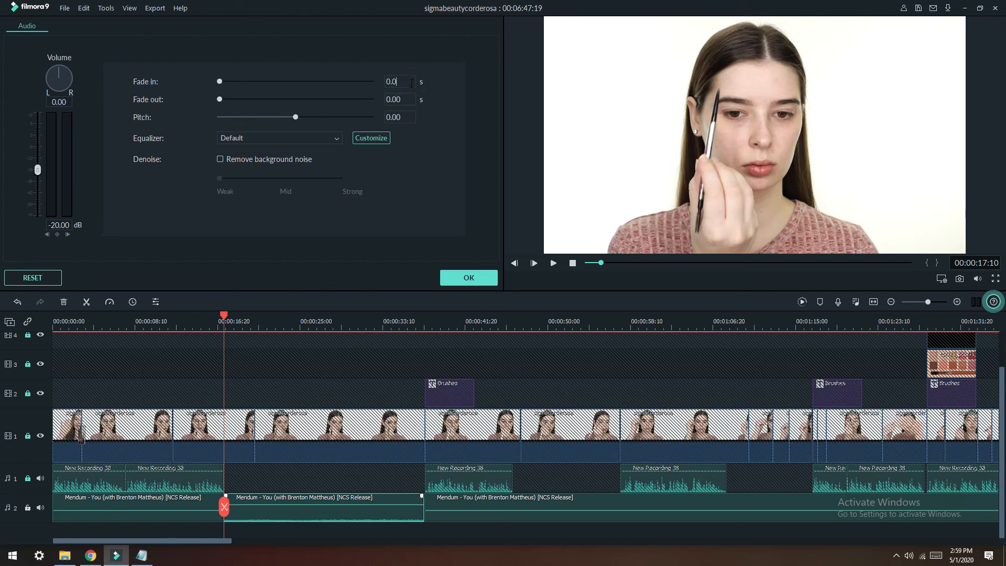
pyautogui.click(394, 100)
pyautogui.write('0.7')
pyautogui.click(468, 277)
# - Split the Mendum - You music at both ends of the second voice-over gap, at about 00:00:46:14 and 00:00:57:07
pyautogui.moveTo(229, 540); pyautogui.dragTo(248, 540)
pyautogui.moveTo(374, 527); pyautogui.dragTo(515, 514)
pyautogui.click(408, 512)
pyautogui.click(514, 513)
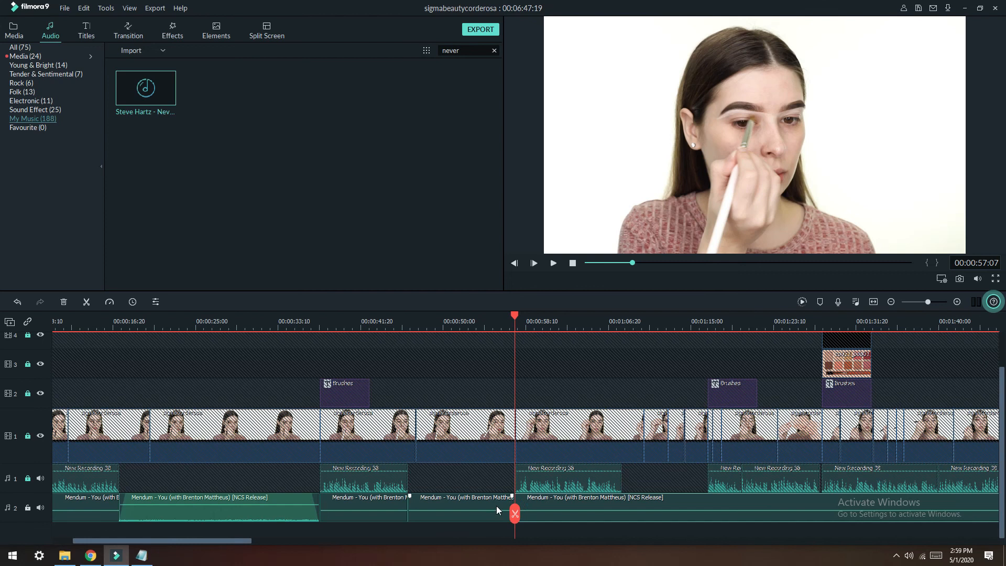
# - Set the Mendum piece in the second voice-over gap to -20 dB with a 0.67 s fade-in and a fade-out
pyautogui.doubleClick(497, 509)
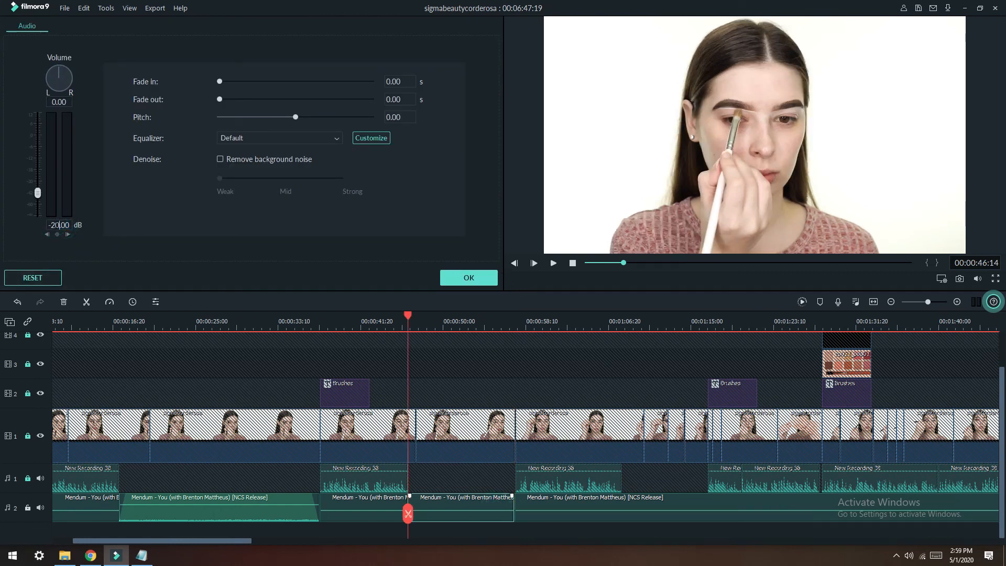
pyautogui.write('0.67')
pyautogui.click(404, 95)
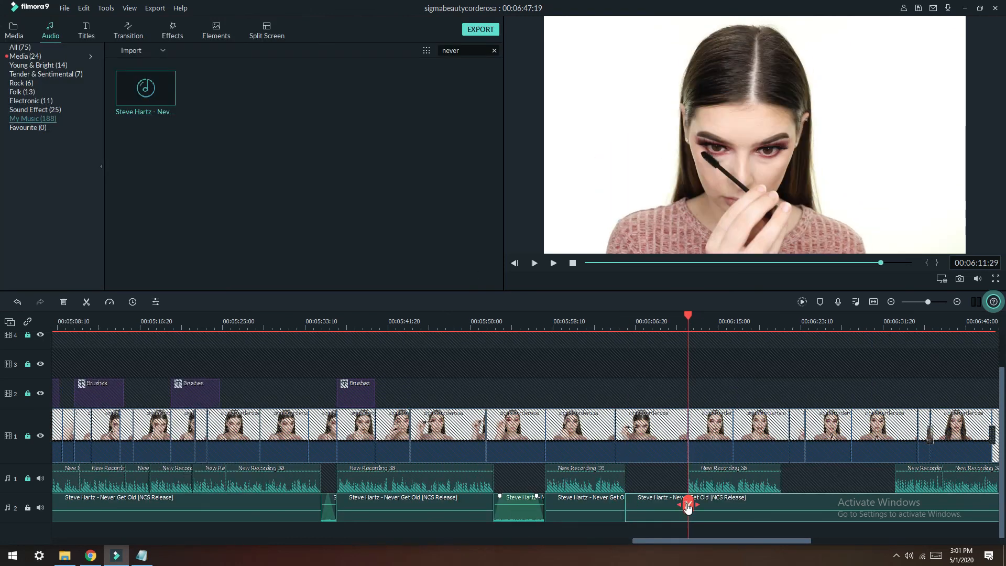
# - Set the Never Get Old piece between 00:06:05:19 and 00:06:11:29 to -20 dB with fade-in and fade-out of 0.72 s
pyautogui.doubleClick(654, 507)
pyautogui.click(392, 82)
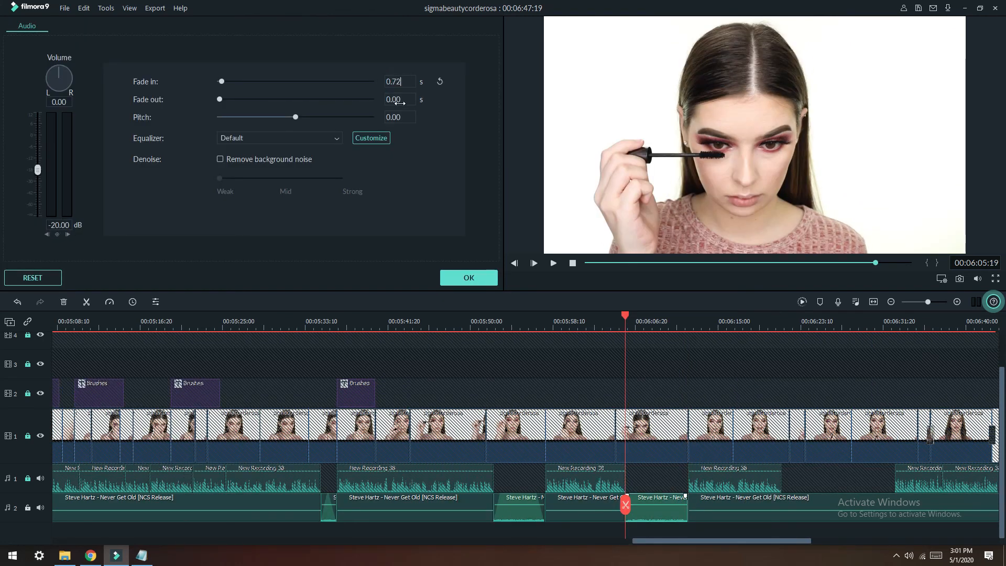
pyautogui.click(399, 99)
pyautogui.write('0.72')
# - Split the Never Get Old music at both ends of the last voice-over gap, before the closing narration
pyautogui.moveTo(667, 540); pyautogui.dragTo(704, 541)
pyautogui.click(696, 321)
pyautogui.click(696, 486)
pyautogui.click(585, 321)
pyautogui.click(583, 496)
# - Set the last gap's music piece to -20 dB with a 0.67 s fade-in and 0.72 s fade-out, and play it back
pyautogui.click(51, 225)
pyautogui.write('2')
pyautogui.click(397, 81)
pyautogui.write('0.67')
pyautogui.click(394, 100)
pyautogui.write('0.72')
pyautogui.click(468, 277)
pyautogui.moveTo(586, 315); pyautogui.dragTo(552, 317)
pyautogui.click(550, 267)
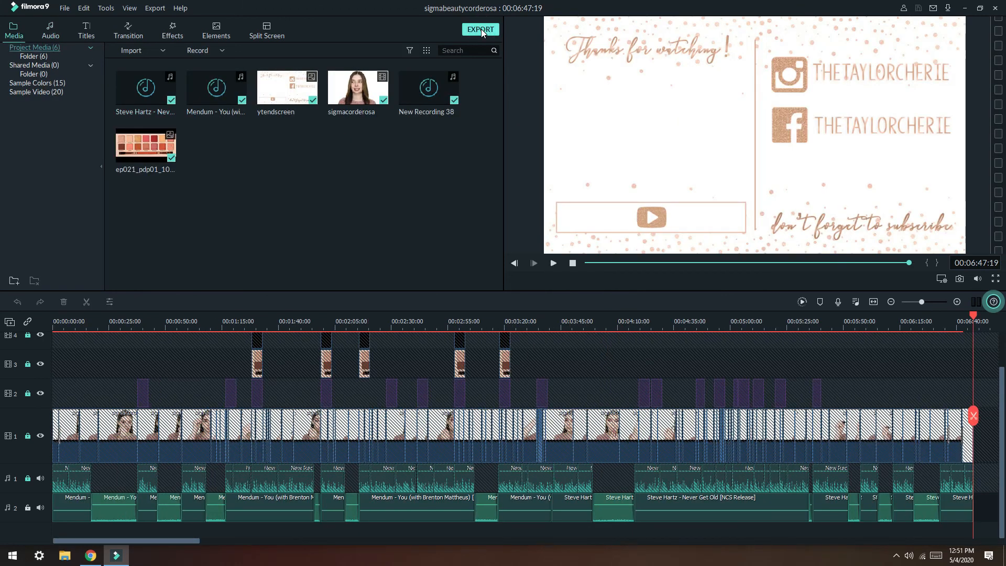
# - Export the project as an MP4 named sigmabeautycorderosa to D:/Videos, using Best quality settings at 1920x1080 and 30 fps
pyautogui.click(480, 29)
pyautogui.moveTo(495, 188); pyautogui.dragTo(448, 193)
pyautogui.write('sigmabeautycorderosa')
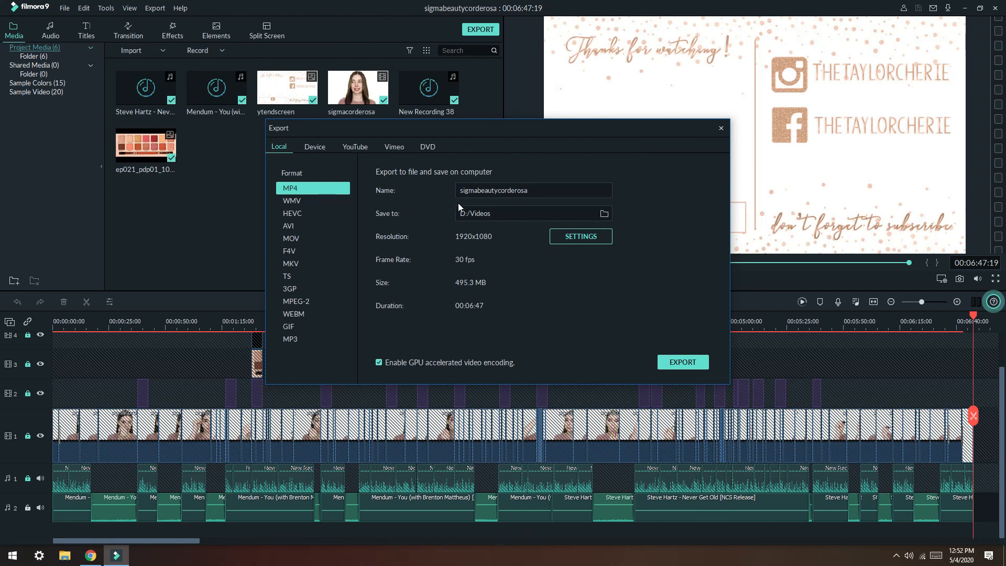
pyautogui.click(565, 236)
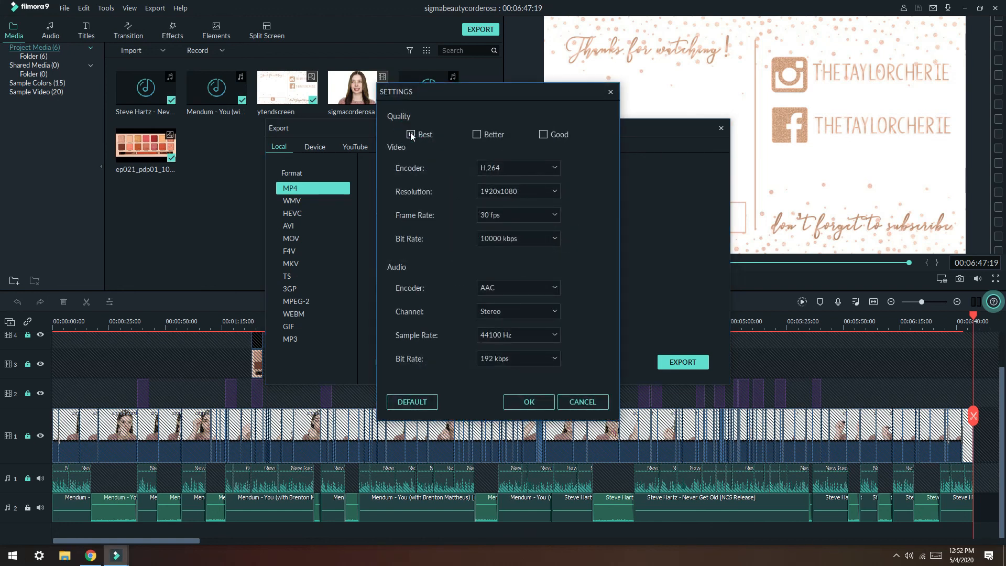
pyautogui.click(515, 404)
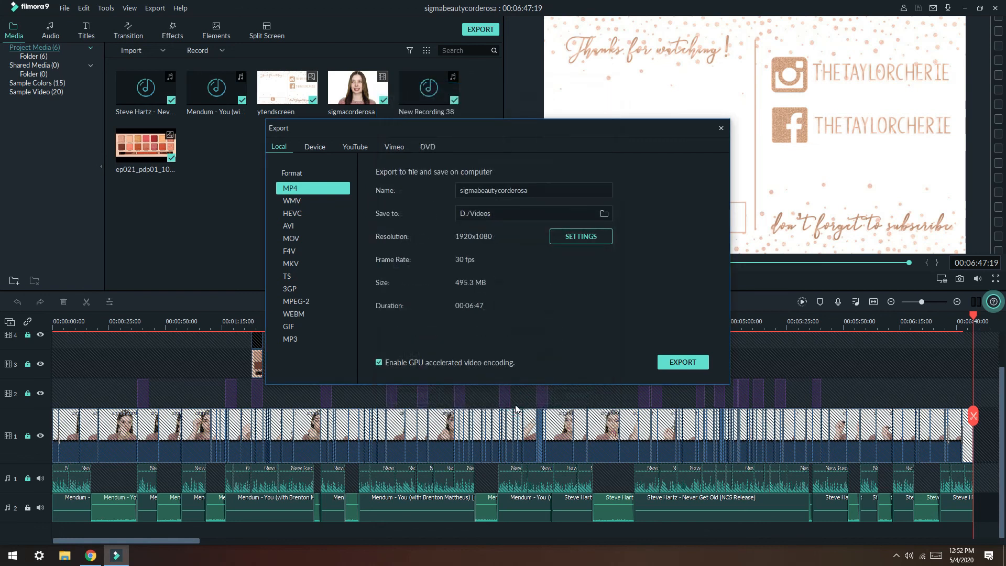
pyautogui.click(677, 363)
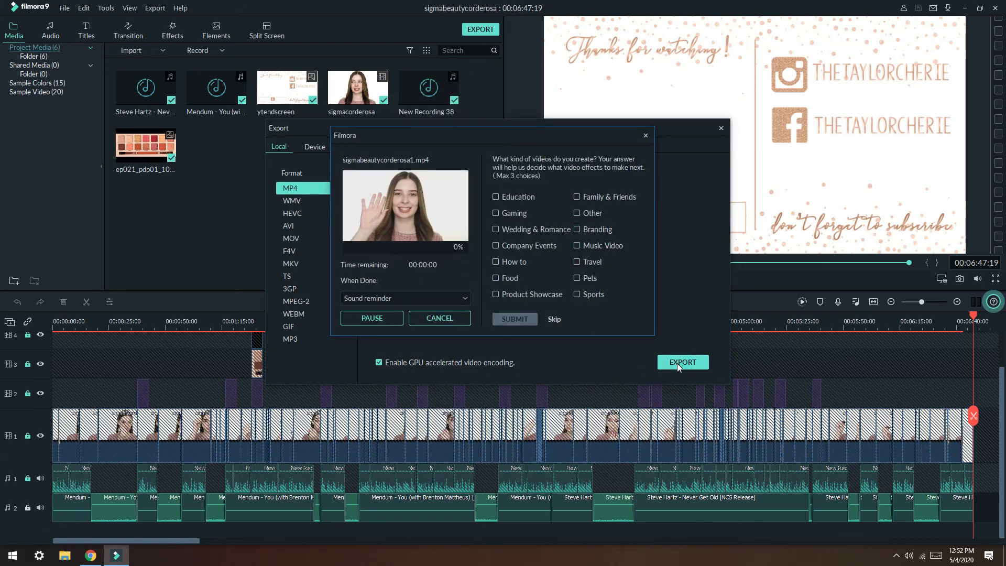